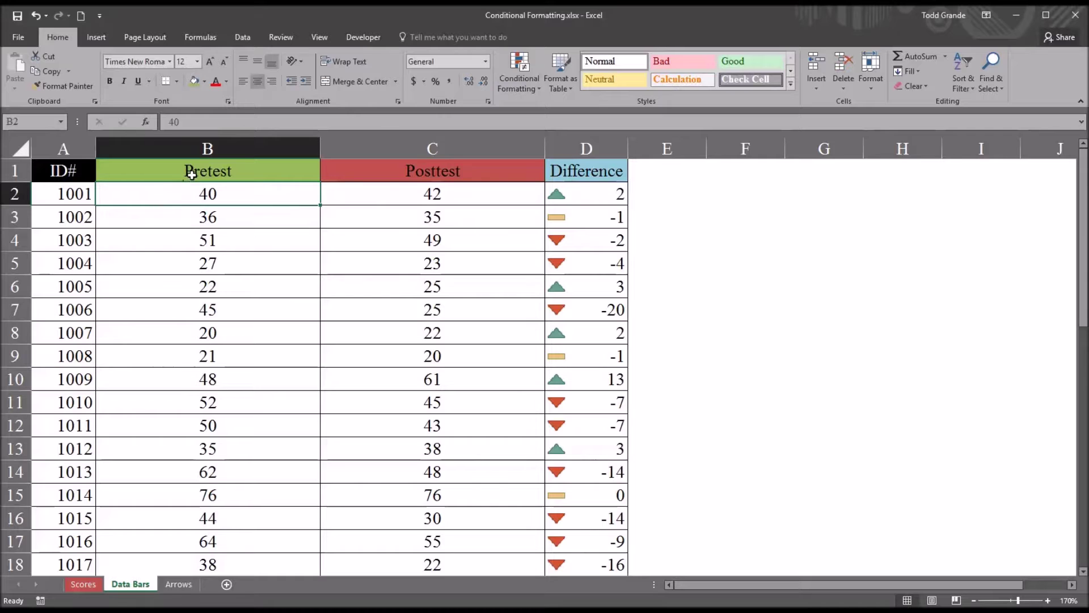
Step: Try out selections of the Pretest, Posttest and Difference columns
{"action": "left_click_drag", "start_coordinate": [202, 194], "coordinate": [177, 564]}
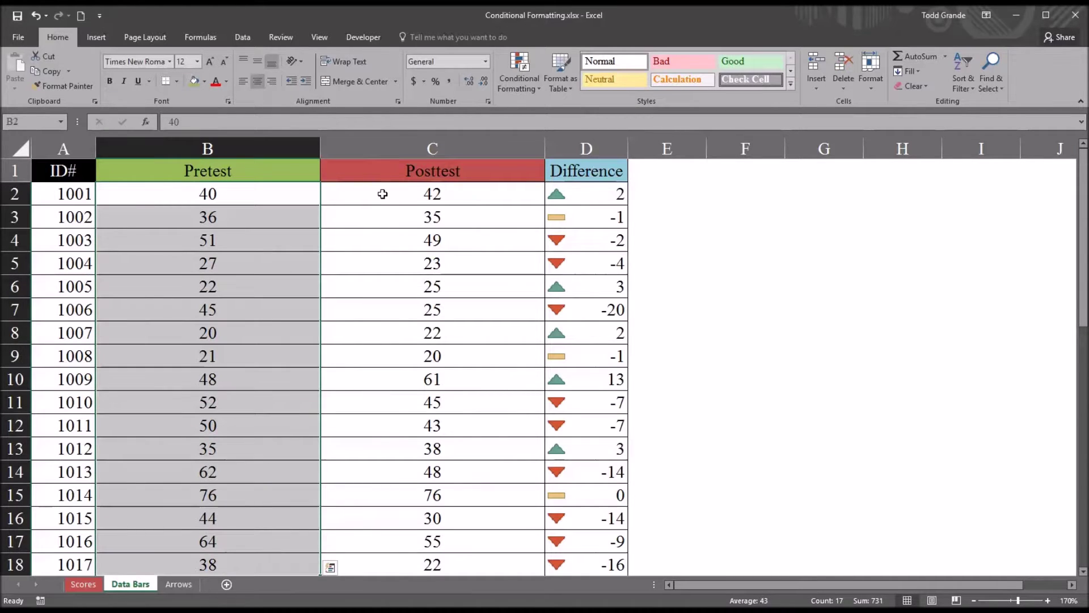
{"action": "left_click_drag", "start_coordinate": [383, 194], "coordinate": [373, 564]}
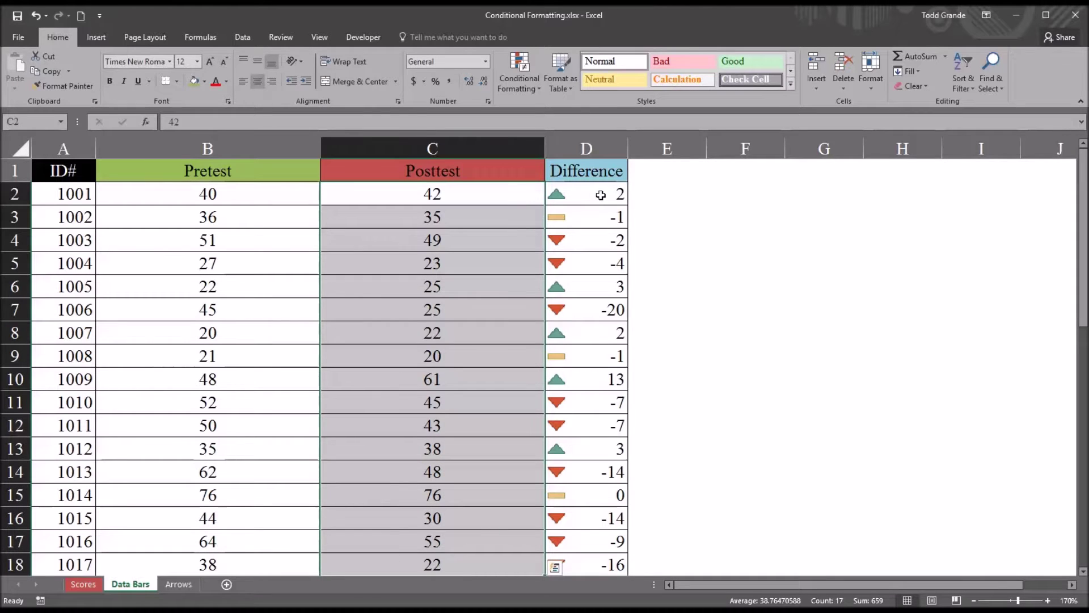
{"action": "left_click_drag", "start_coordinate": [601, 194], "coordinate": [594, 555]}
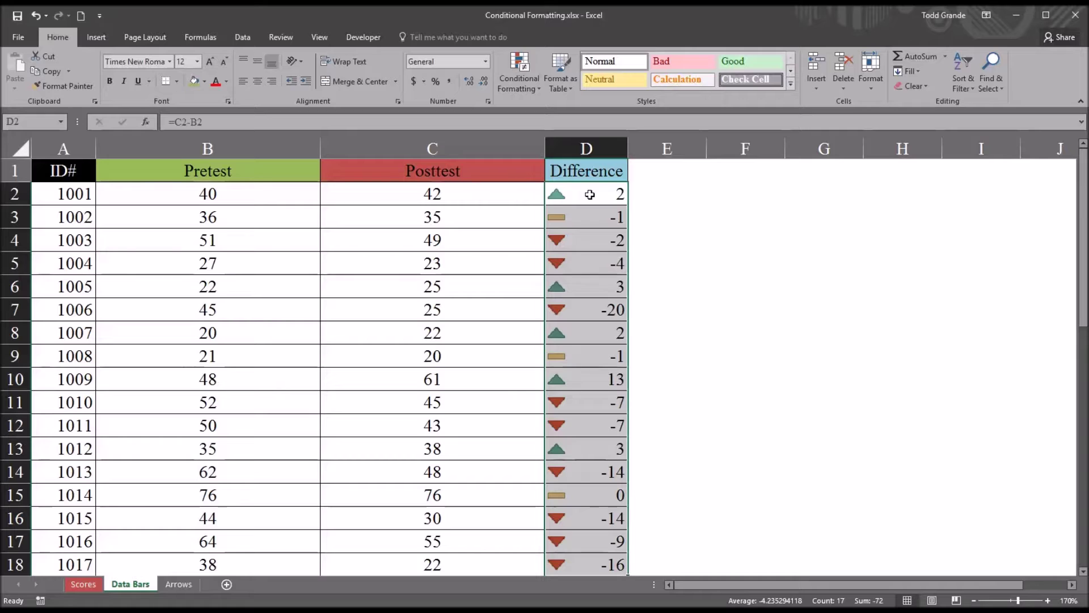
{"action": "left_click", "coordinate": [518, 197]}
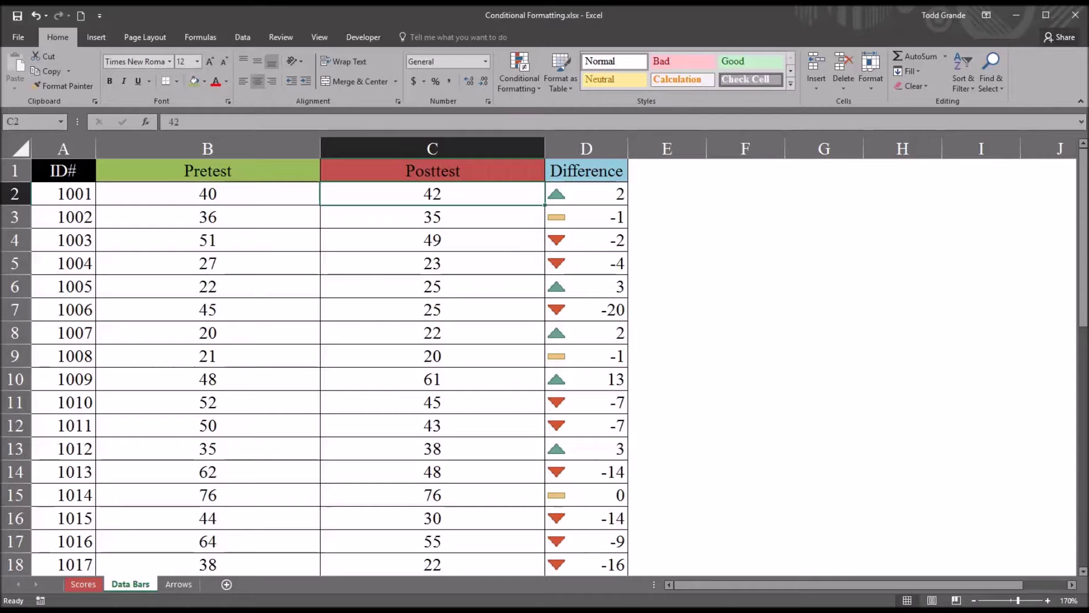
{"action": "left_click_drag", "start_coordinate": [585, 196], "coordinate": [569, 555]}
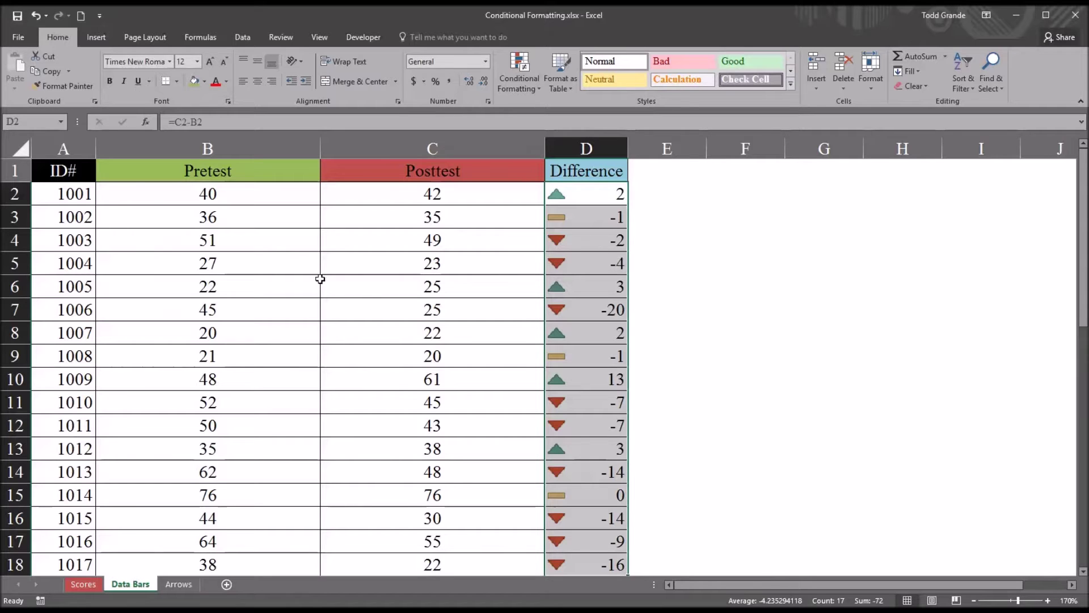
{"action": "left_click_drag", "start_coordinate": [248, 196], "coordinate": [255, 571]}
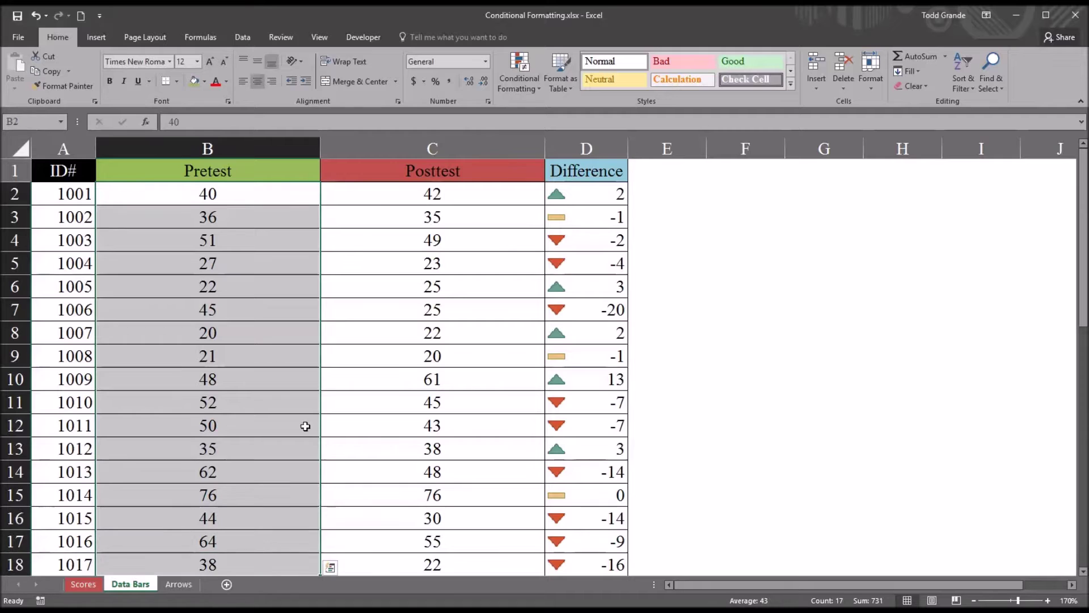
{"action": "left_click", "coordinate": [376, 202]}
{"action": "key", "text": "Left"}
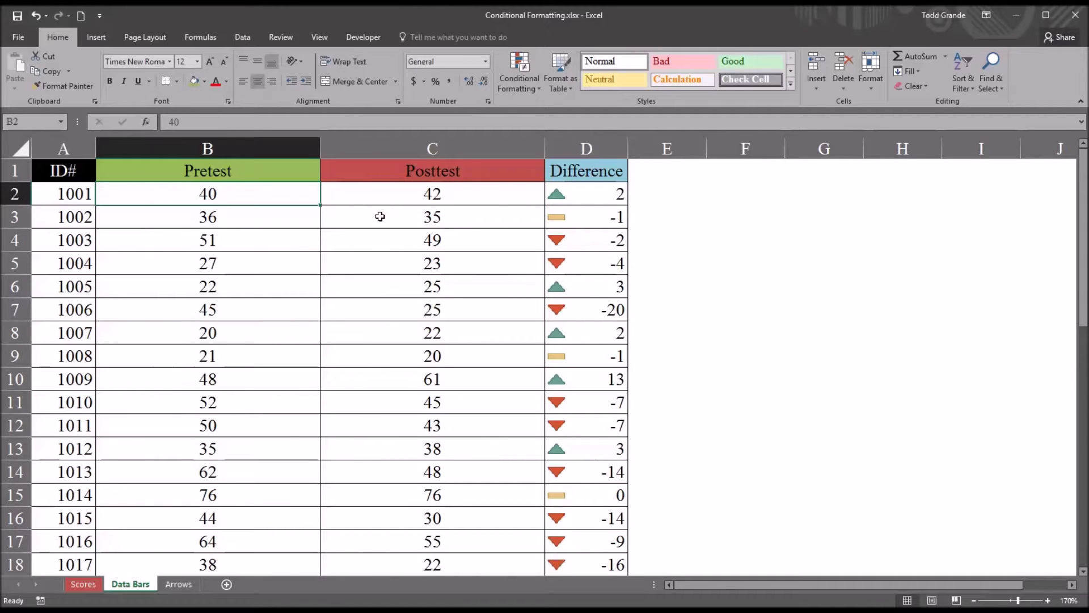
Step: Apply red gradient-fill data bars to the Posttest scores in C2:C18
{"action": "left_click_drag", "start_coordinate": [384, 200], "coordinate": [389, 562]}
{"action": "left_click", "coordinate": [517, 86]}
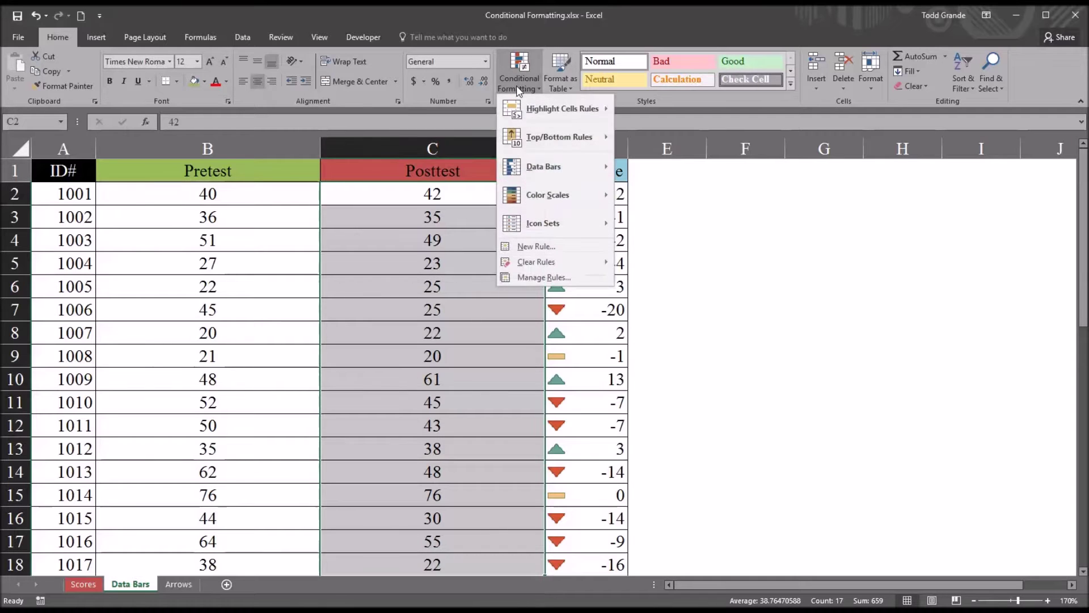
{"action": "mouse_move", "coordinate": [543, 164]}
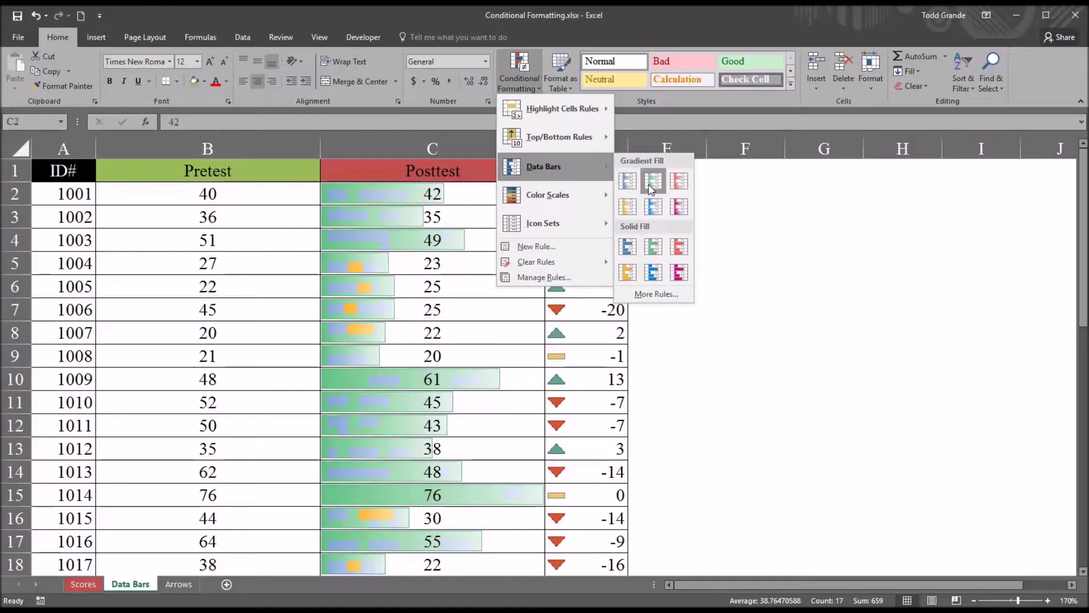
{"action": "left_click", "coordinate": [678, 182]}
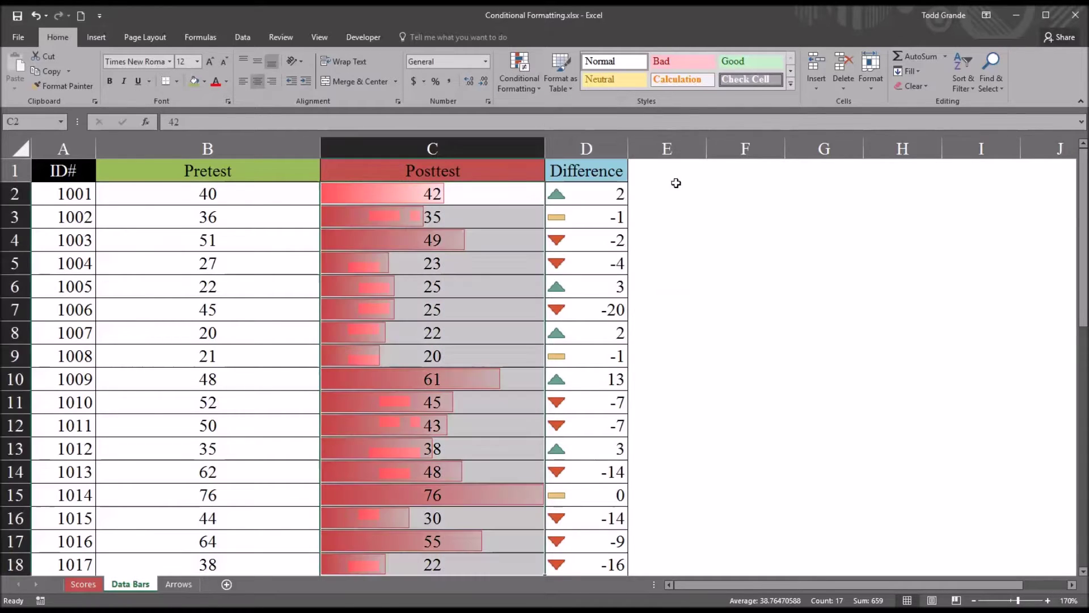
Step: Apply green gradient-fill data bars to Pretest scores B2:B18, then reselect the Posttest scores
{"action": "left_click", "coordinate": [251, 200]}
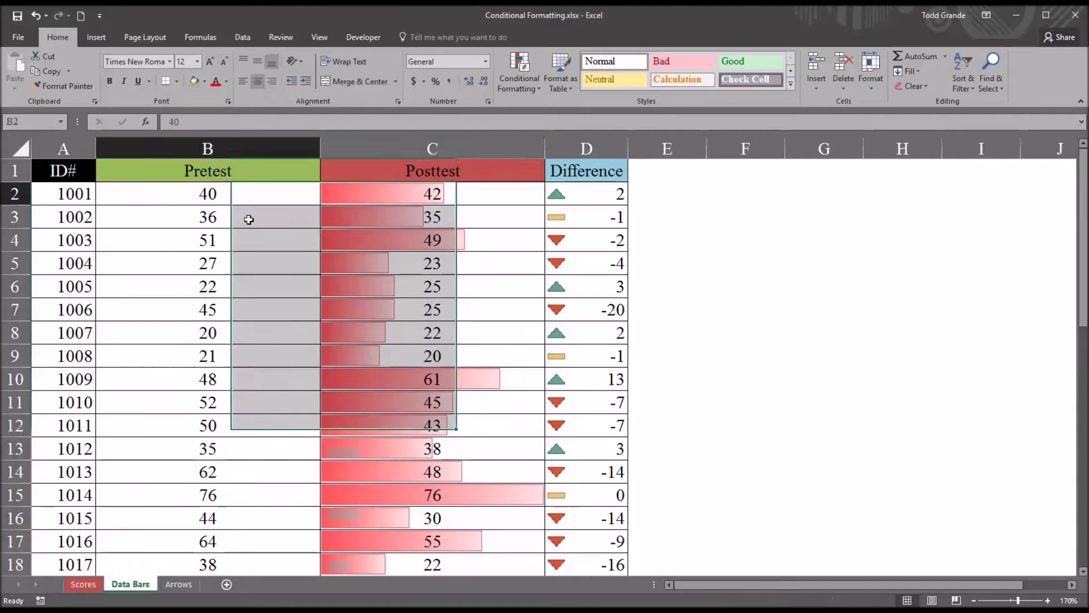
{"action": "left_click_drag", "start_coordinate": [249, 219], "coordinate": [228, 562]}
{"action": "left_click", "coordinate": [519, 83]}
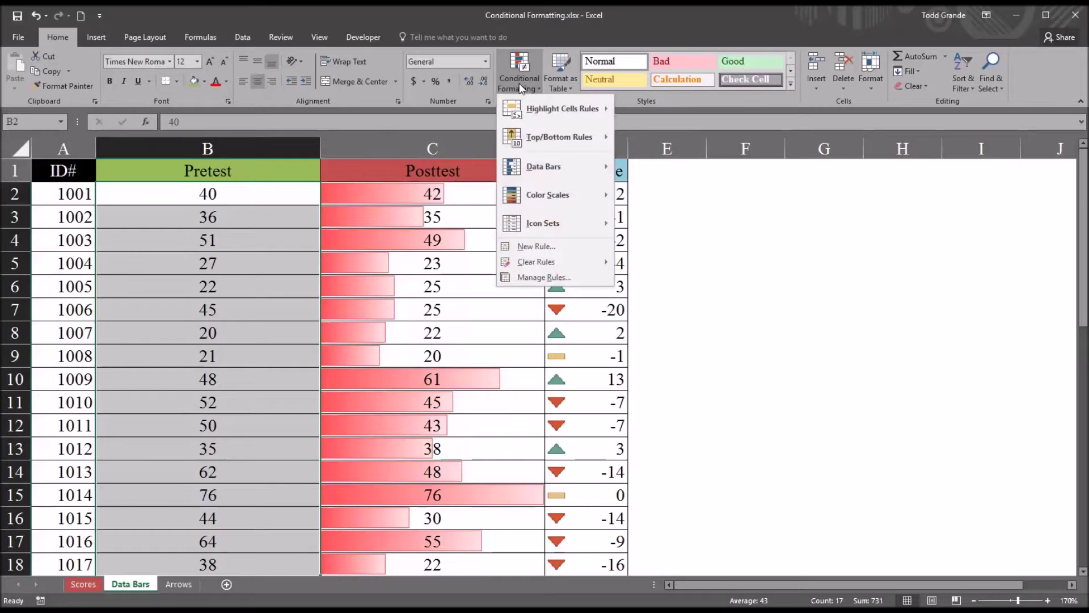
{"action": "mouse_move", "coordinate": [589, 168]}
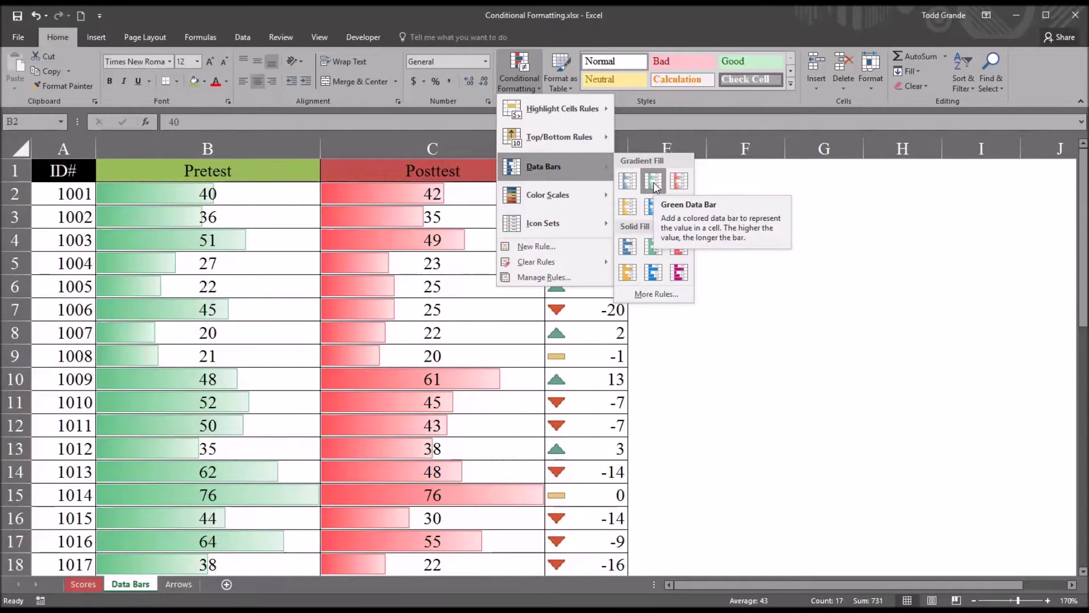
{"action": "left_click", "coordinate": [653, 182]}
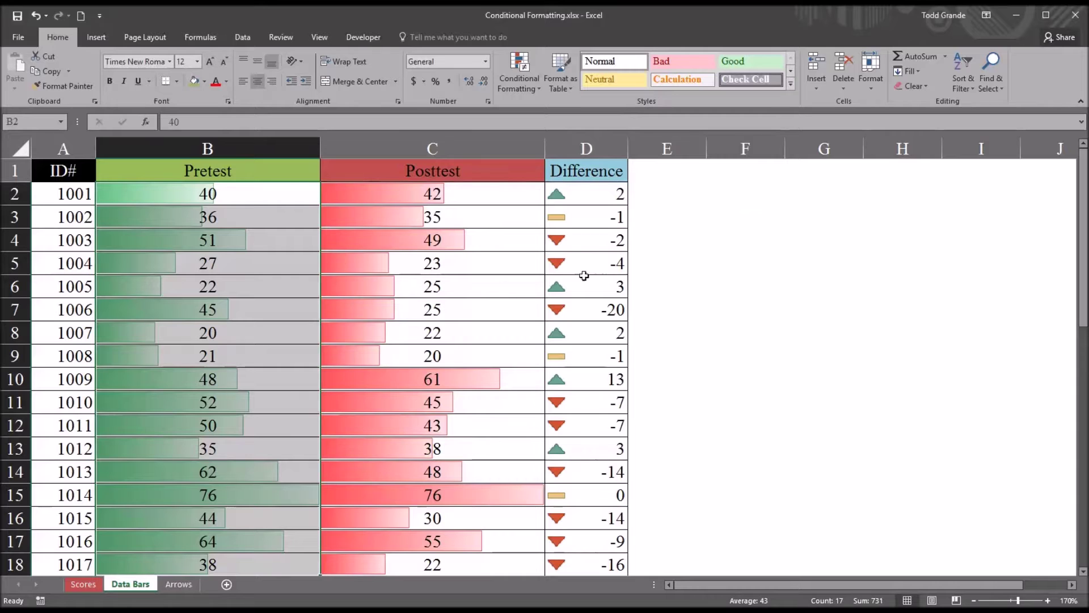
{"action": "left_click", "coordinate": [646, 176]}
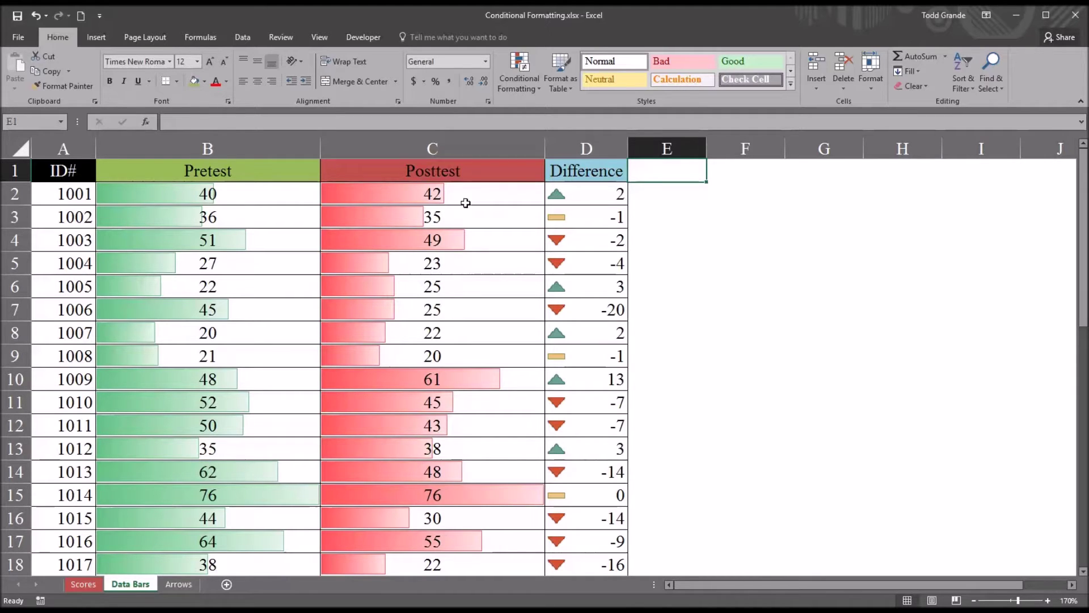
{"action": "left_click_drag", "start_coordinate": [464, 200], "coordinate": [461, 561]}
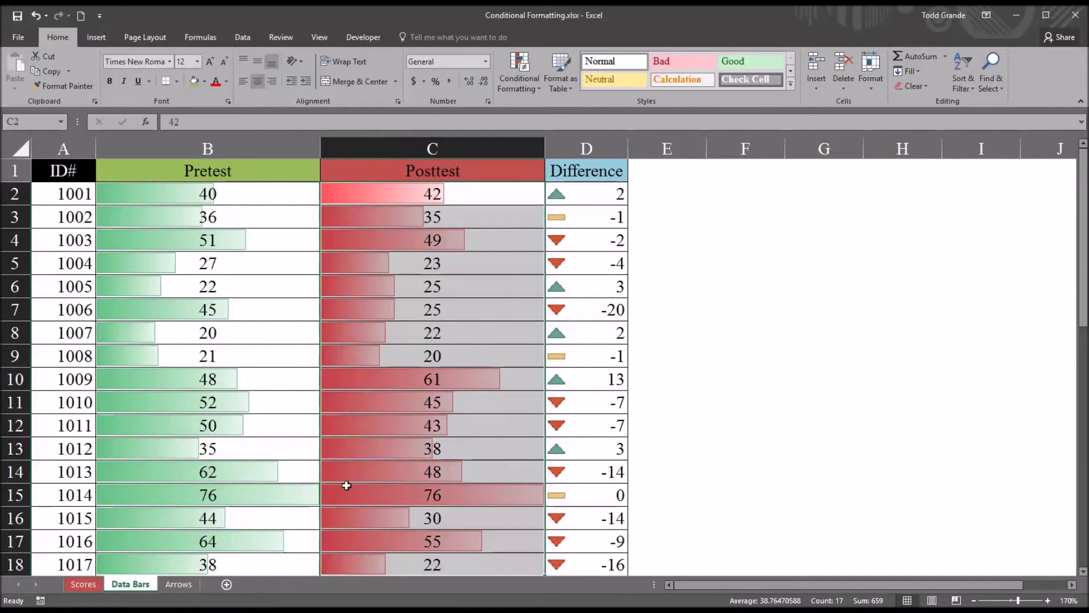
{"action": "left_click", "coordinate": [306, 477]}
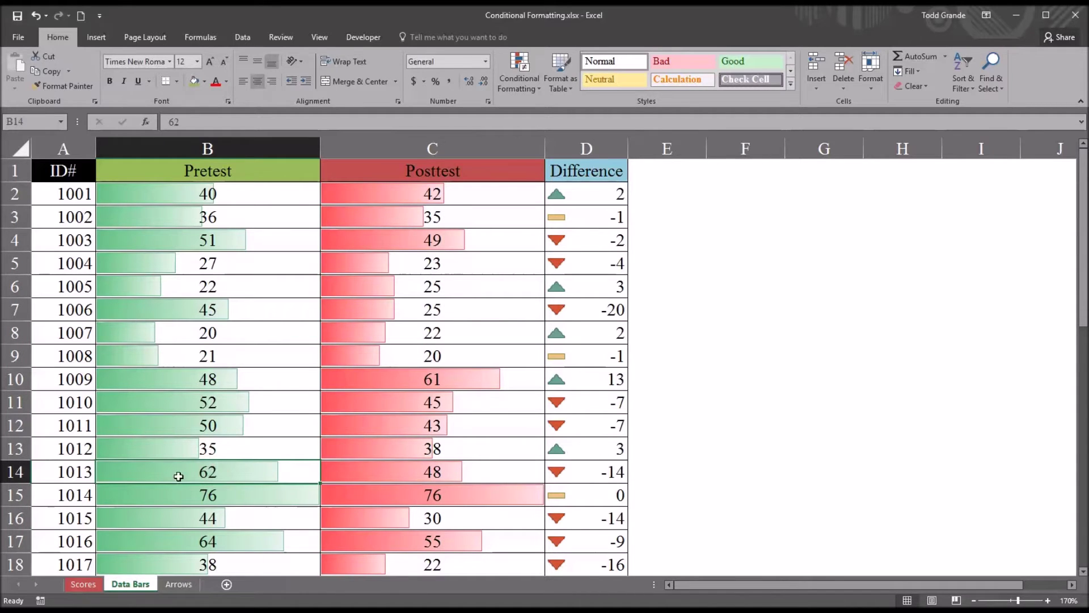
{"action": "left_click", "coordinate": [410, 470]}
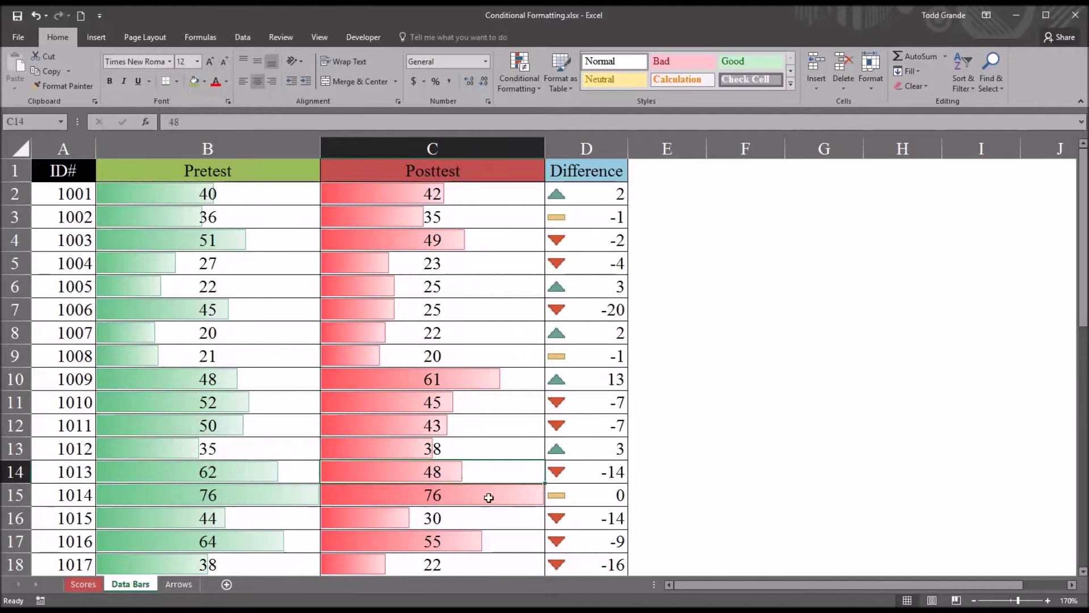
{"action": "left_click", "coordinate": [419, 498]}
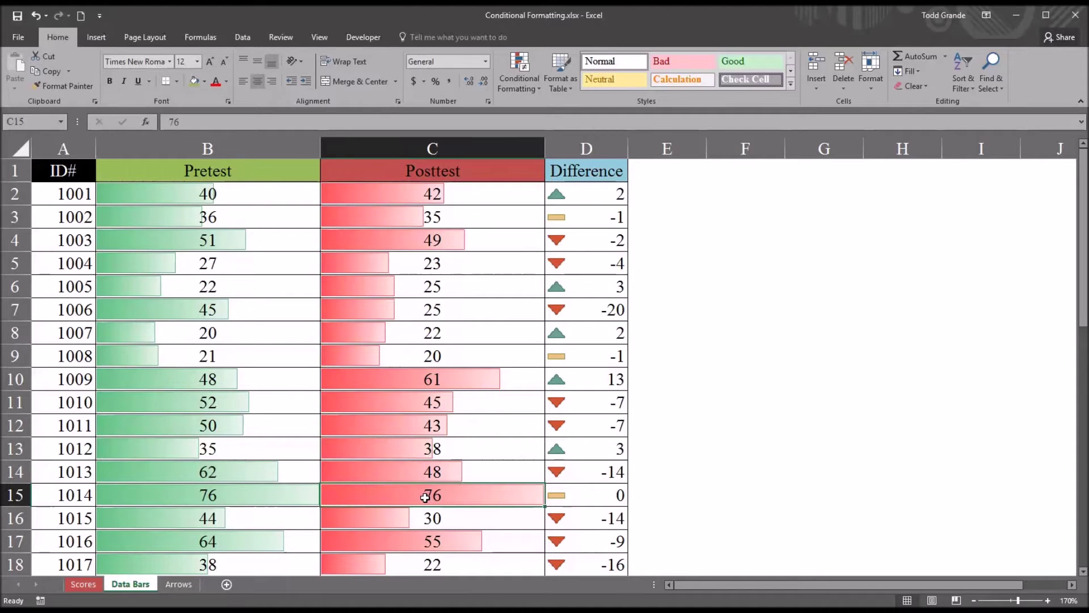
{"action": "type", "text": "25"}
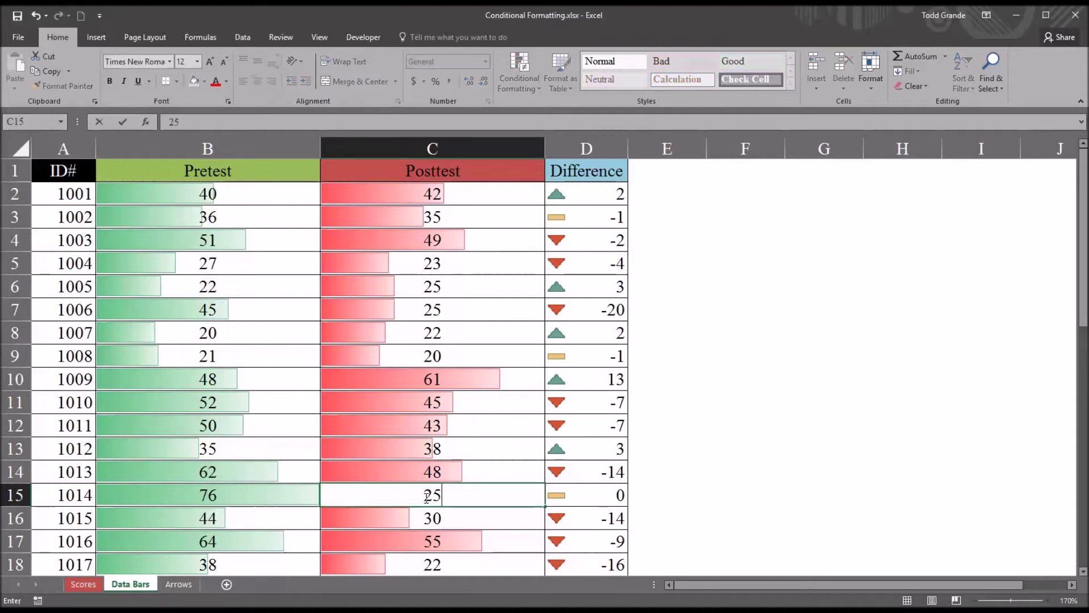
{"action": "key", "text": "Return"}
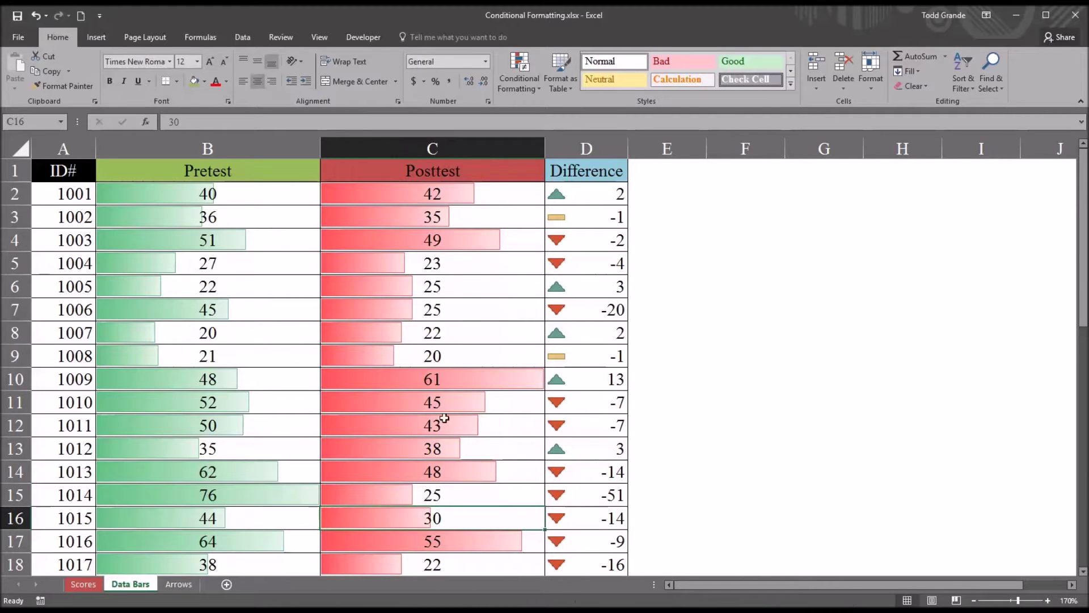
{"action": "left_click", "coordinate": [402, 384]}
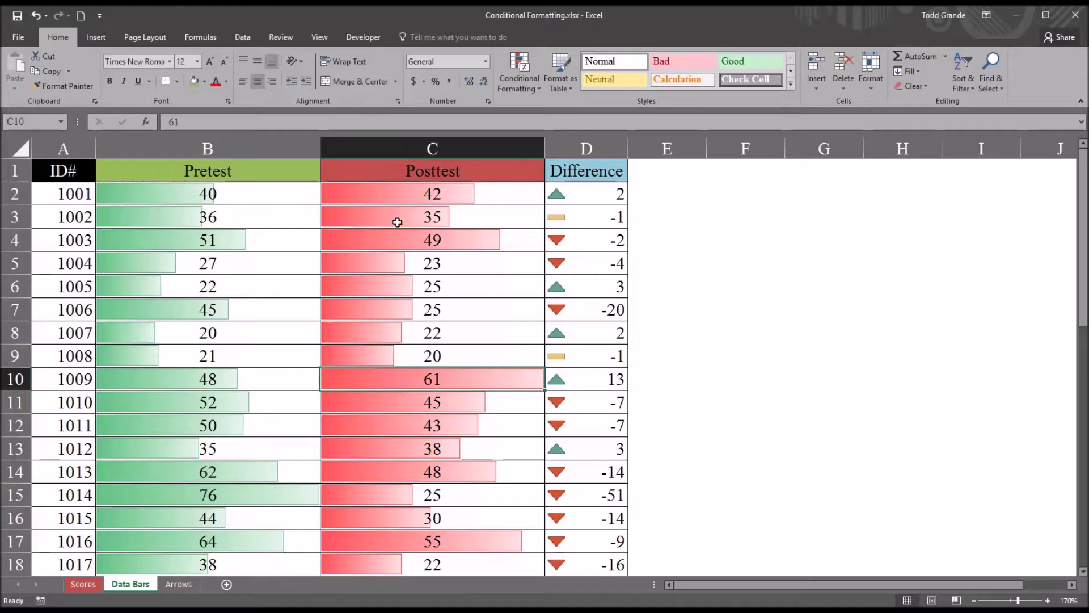
{"action": "left_click_drag", "start_coordinate": [396, 197], "coordinate": [414, 556]}
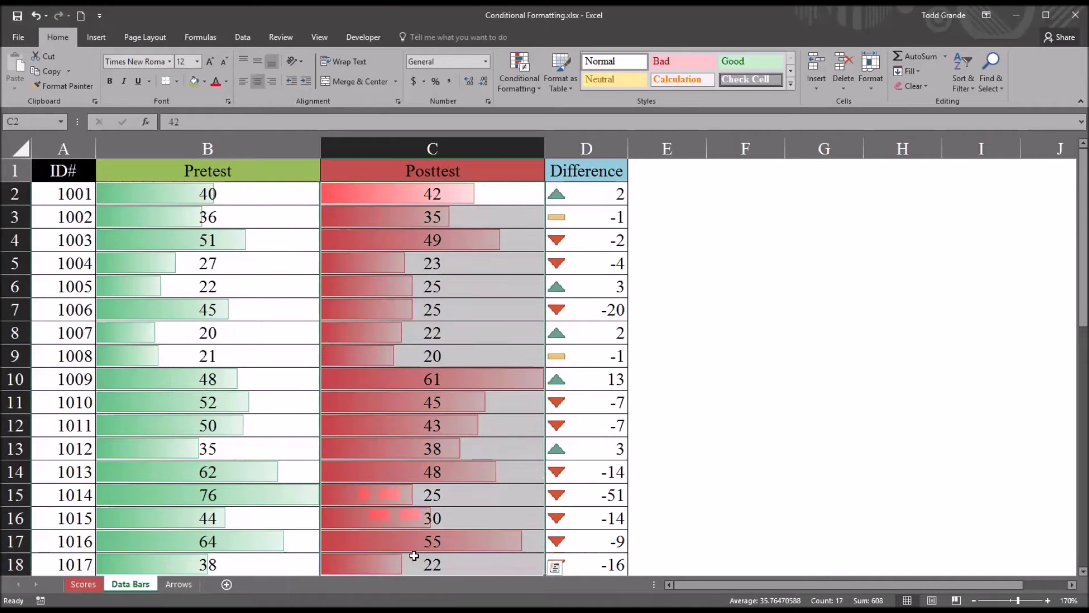
{"action": "left_click", "coordinate": [414, 381]}
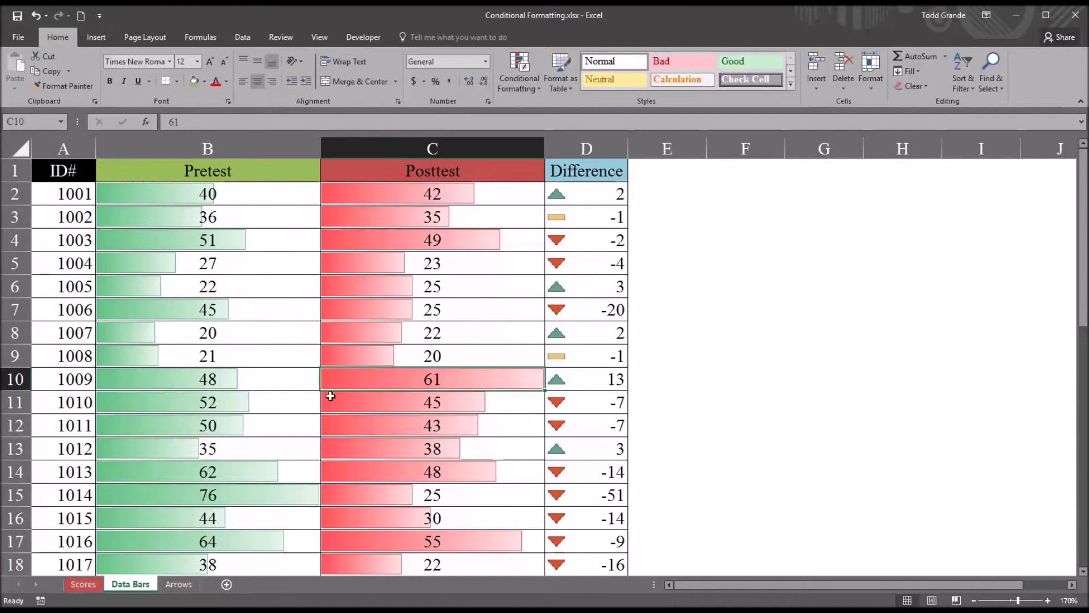
{"action": "left_click", "coordinate": [260, 383]}
{"action": "left_click", "coordinate": [358, 378]}
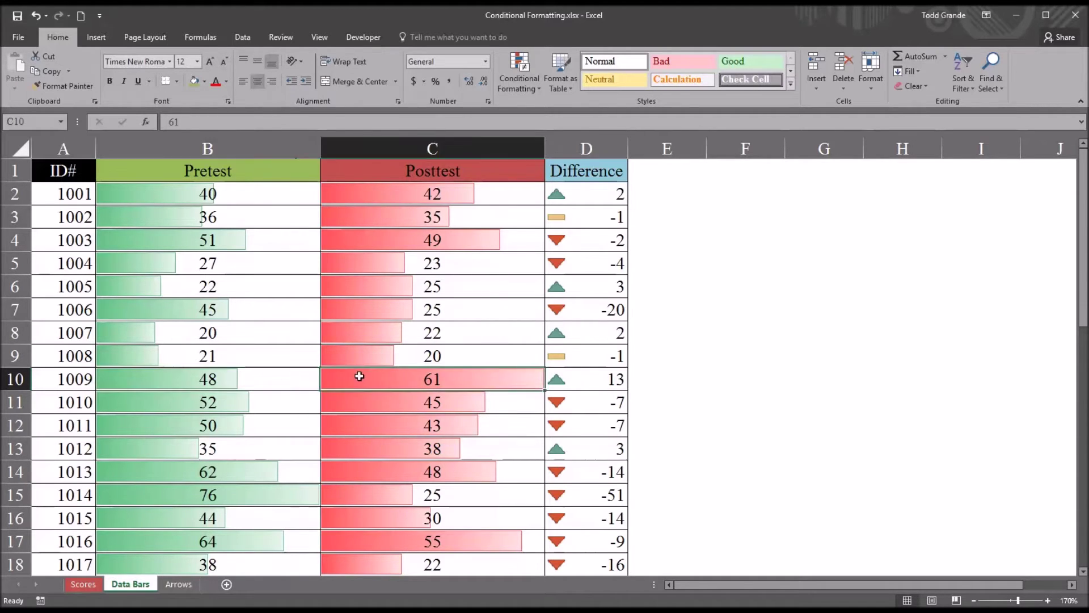
{"action": "left_click", "coordinate": [262, 474]}
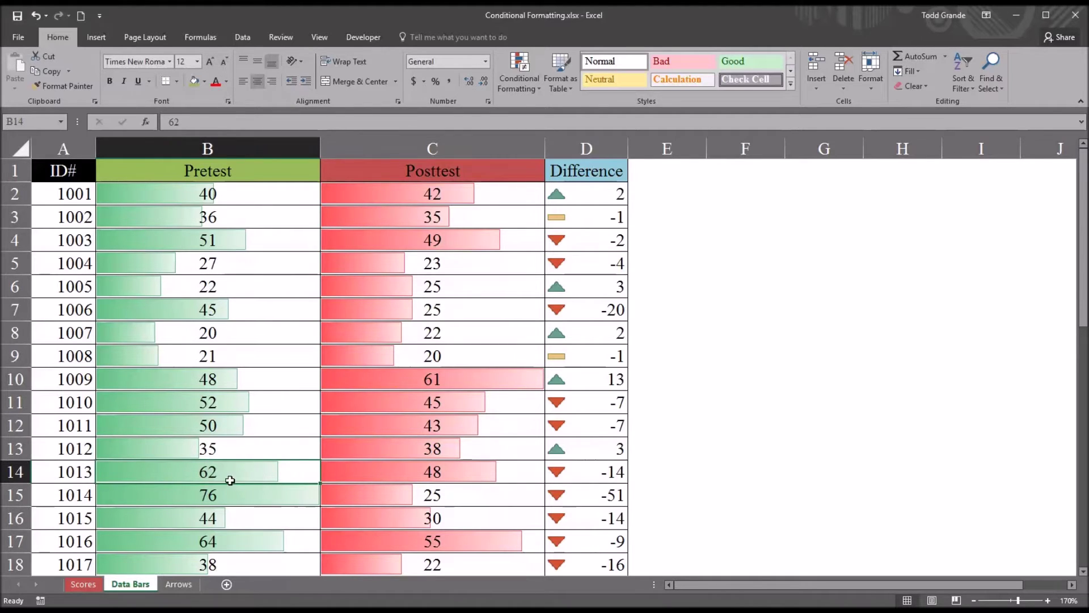
{"action": "left_click", "coordinate": [373, 472]}
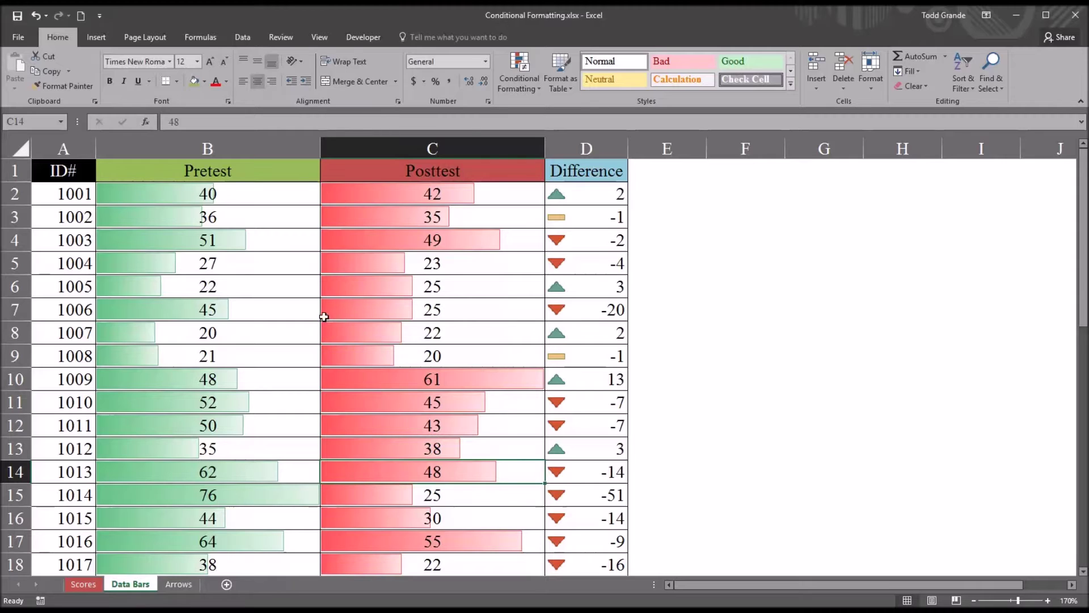
{"action": "left_click", "coordinate": [380, 377]}
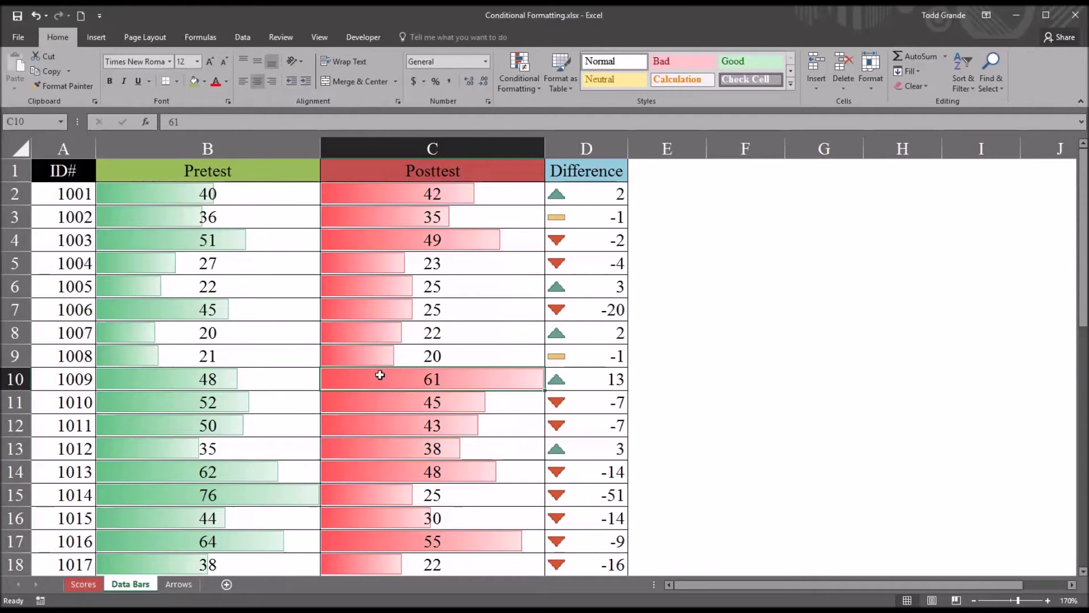
{"action": "left_click", "coordinate": [389, 499]}
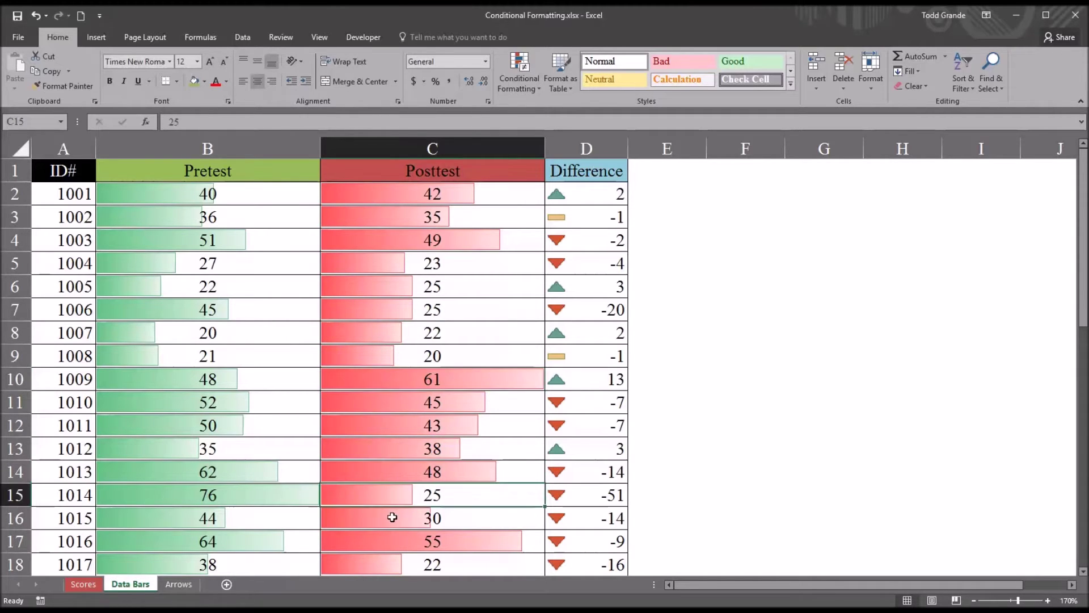
{"action": "left_click", "coordinate": [387, 513]}
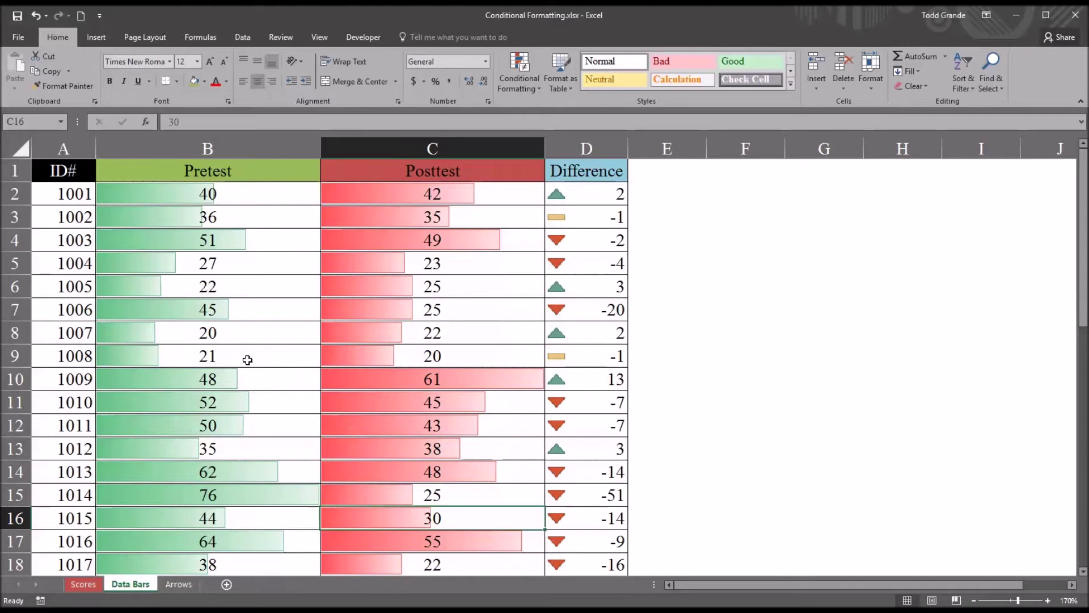
{"action": "left_click", "coordinate": [183, 381]}
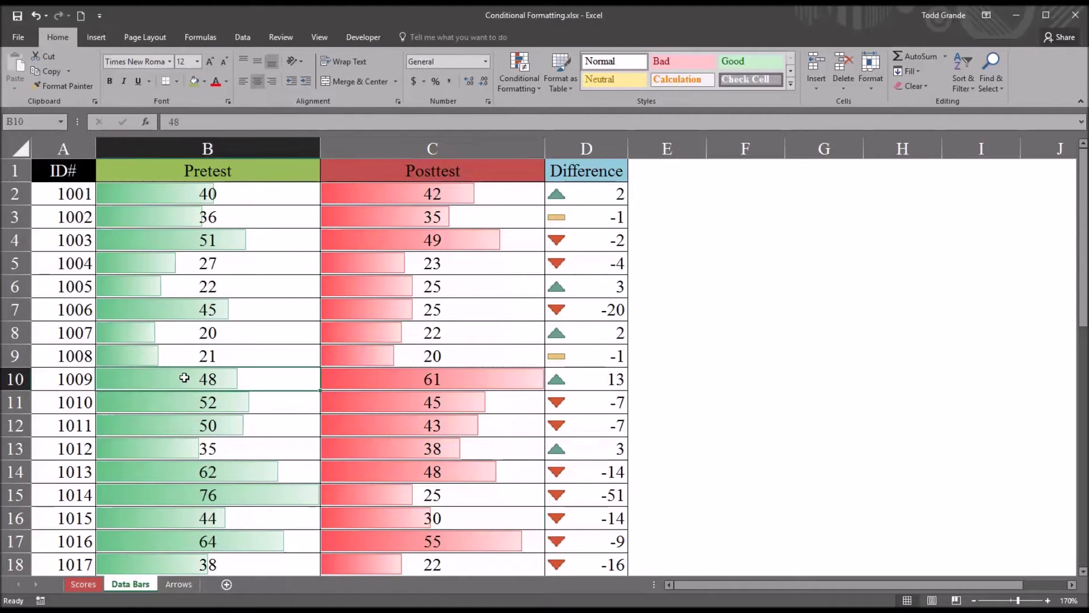
{"action": "left_click", "coordinate": [377, 385]}
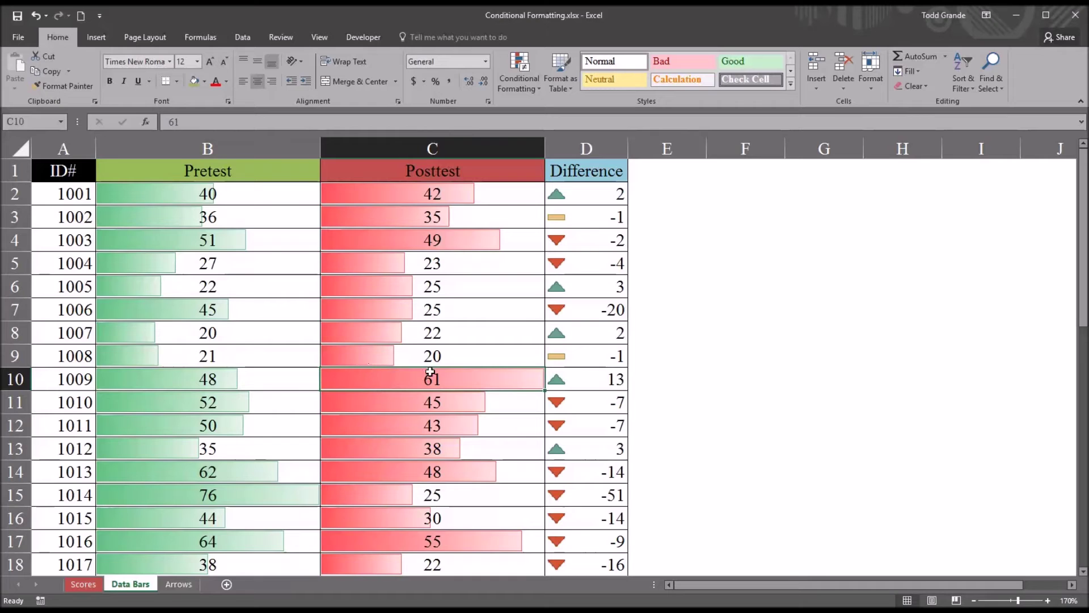
{"action": "left_click_drag", "start_coordinate": [278, 198], "coordinate": [366, 563]}
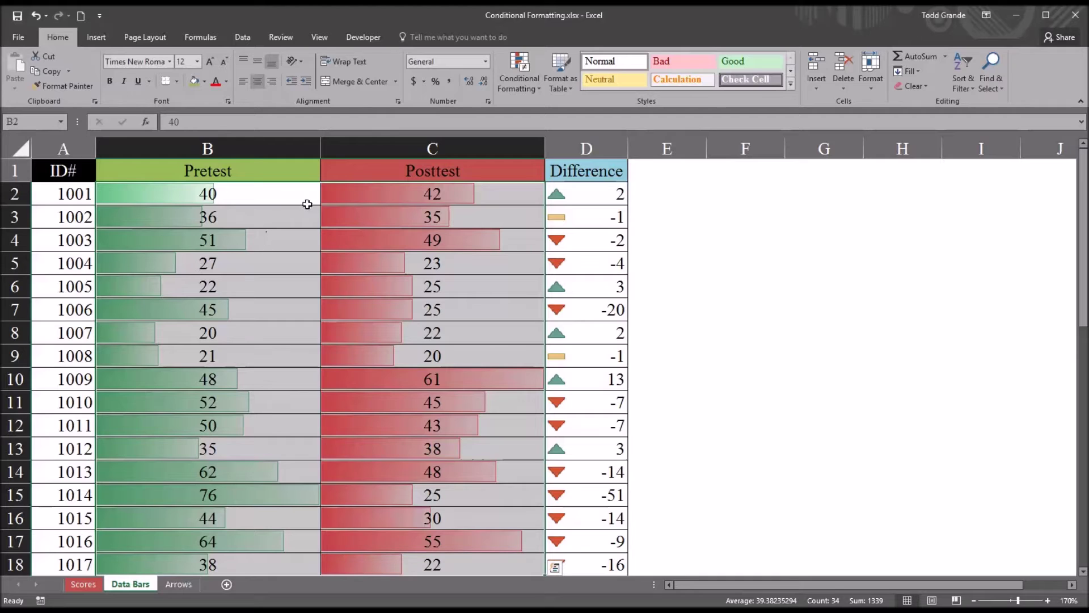
Step: Delete the green Pretest and red Posttest Data Bar rules in the Rules Manager and apply
{"action": "left_click", "coordinate": [520, 85]}
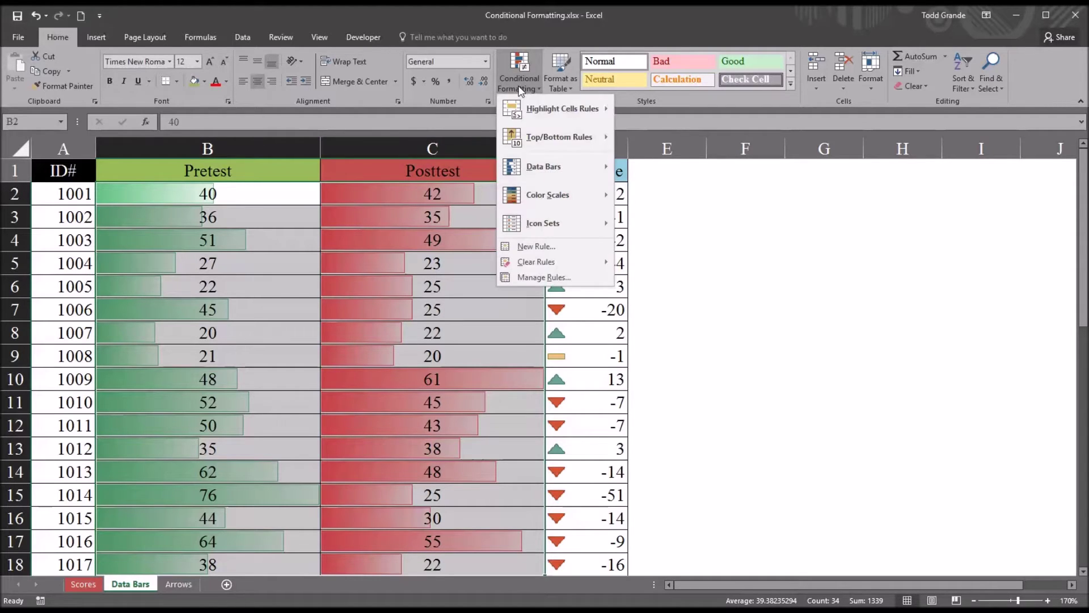
{"action": "left_click", "coordinate": [544, 277]}
{"action": "left_click", "coordinate": [549, 205]}
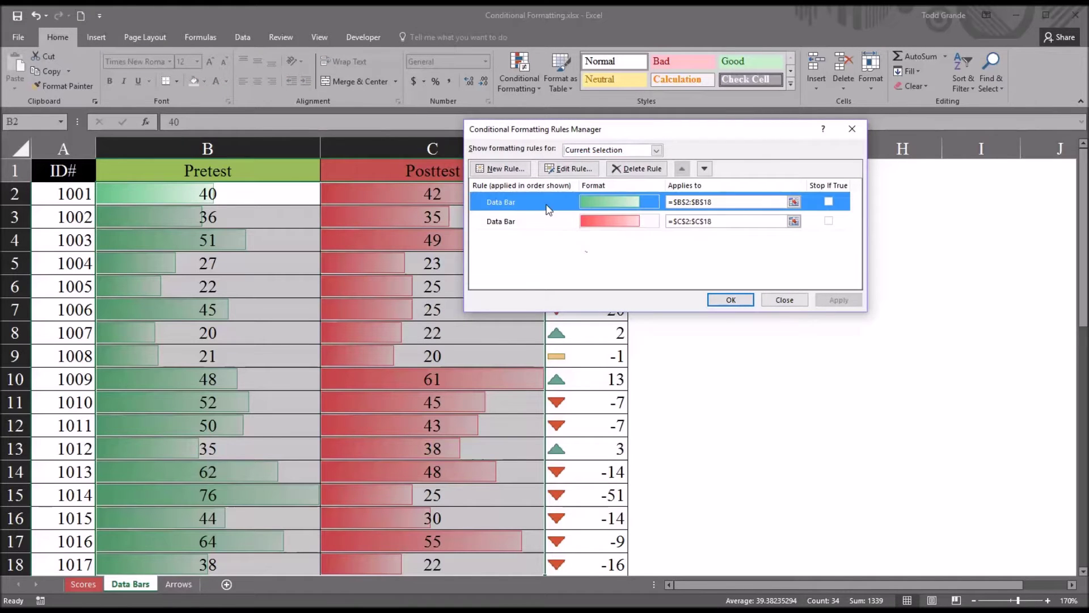
{"action": "left_click", "coordinate": [621, 173]}
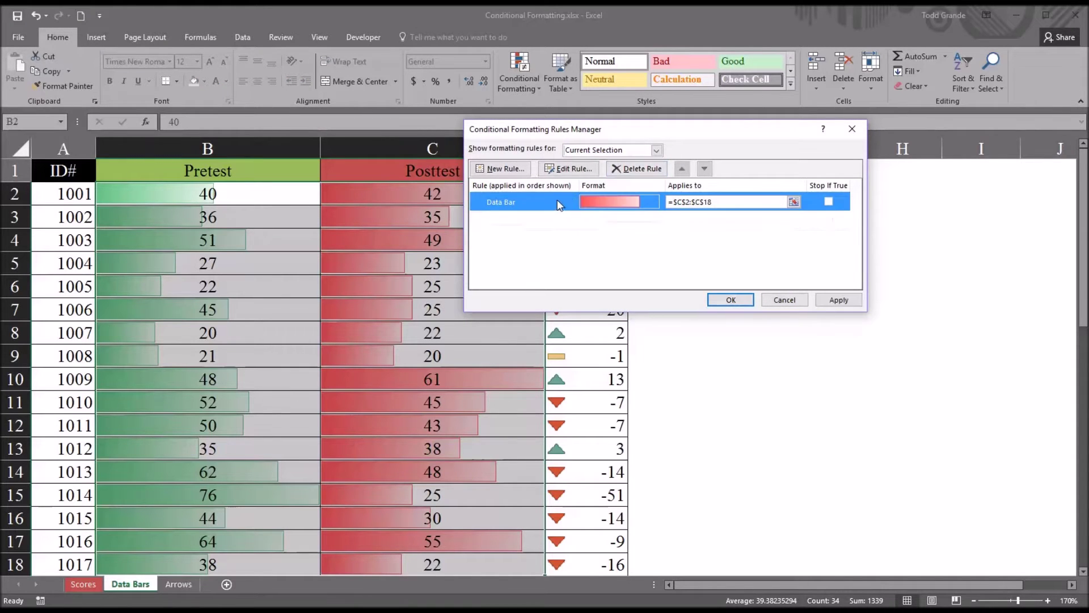
{"action": "left_click", "coordinate": [635, 169]}
{"action": "left_click", "coordinate": [824, 301]}
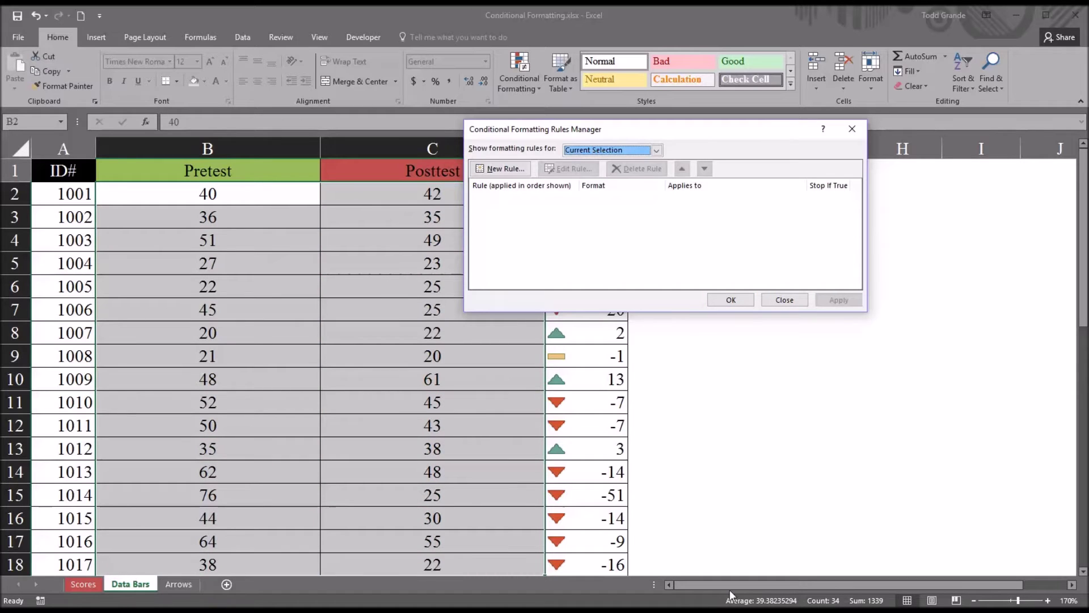
Step: Start a new data bar rule, cancel it, and close the empty Rules Manager
{"action": "left_click", "coordinate": [499, 168]}
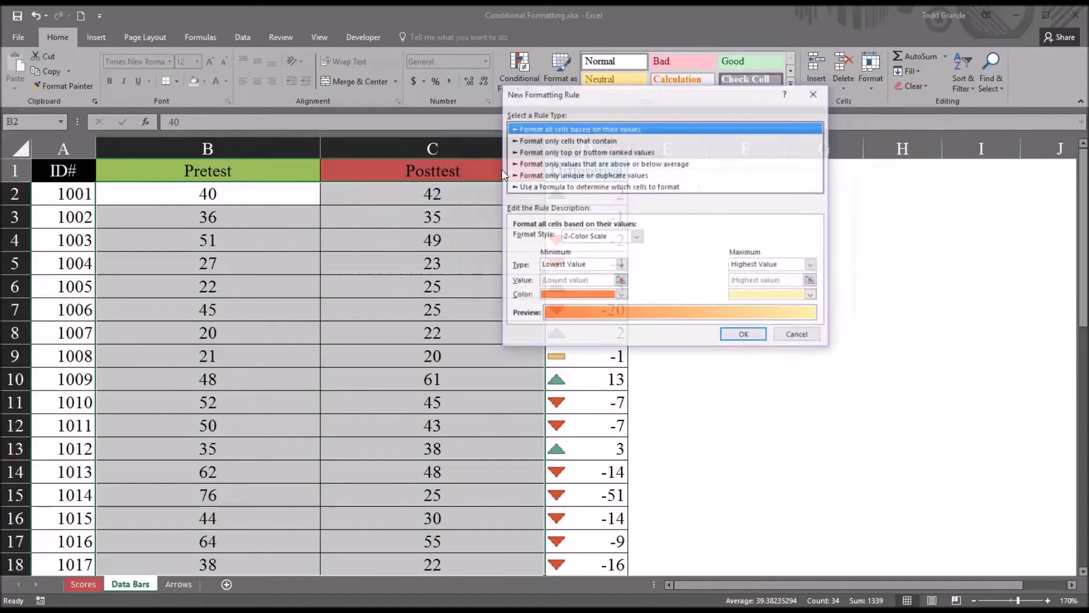
{"action": "left_click", "coordinate": [636, 238]}
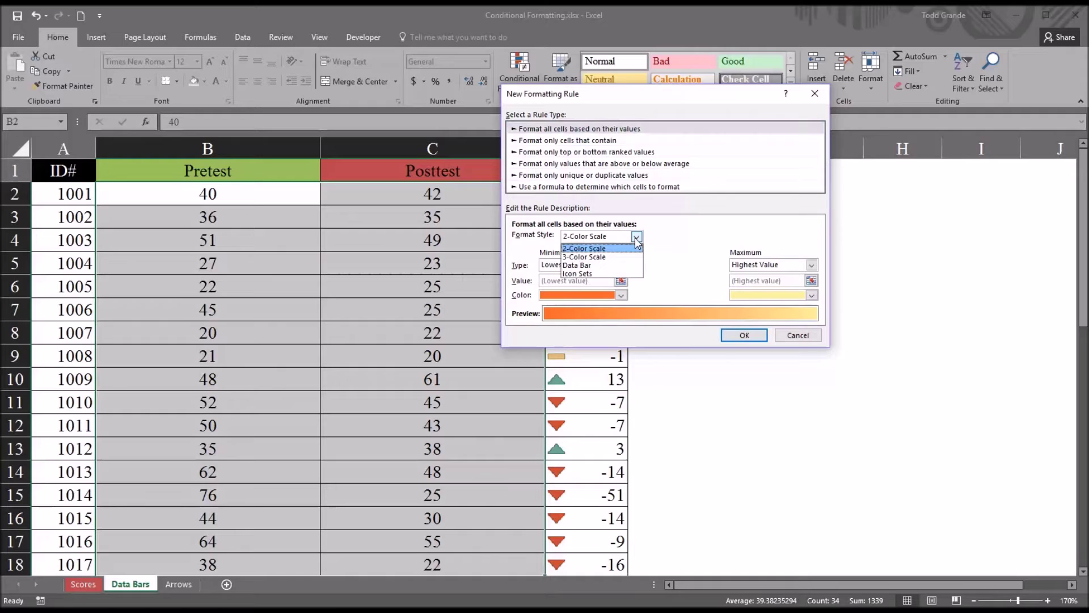
{"action": "left_click", "coordinate": [590, 265]}
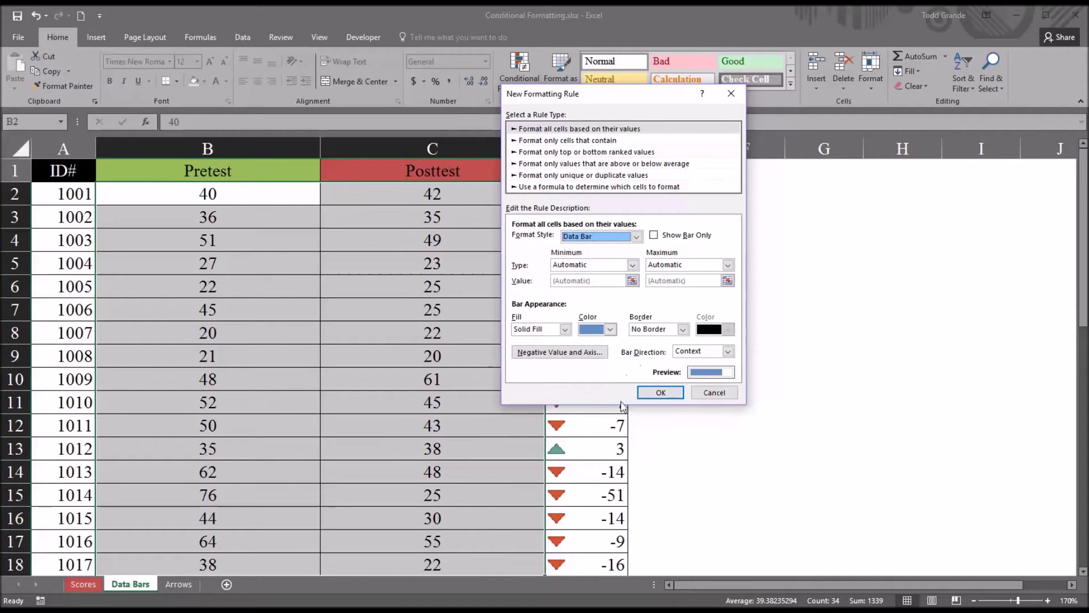
{"action": "left_click", "coordinate": [716, 393]}
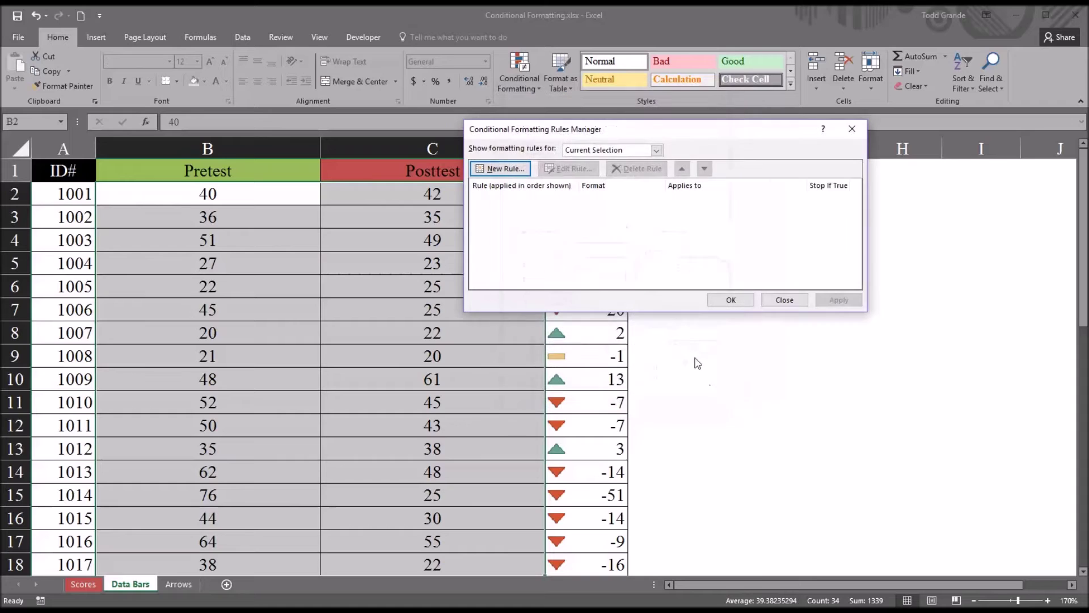
{"action": "left_click", "coordinate": [784, 300]}
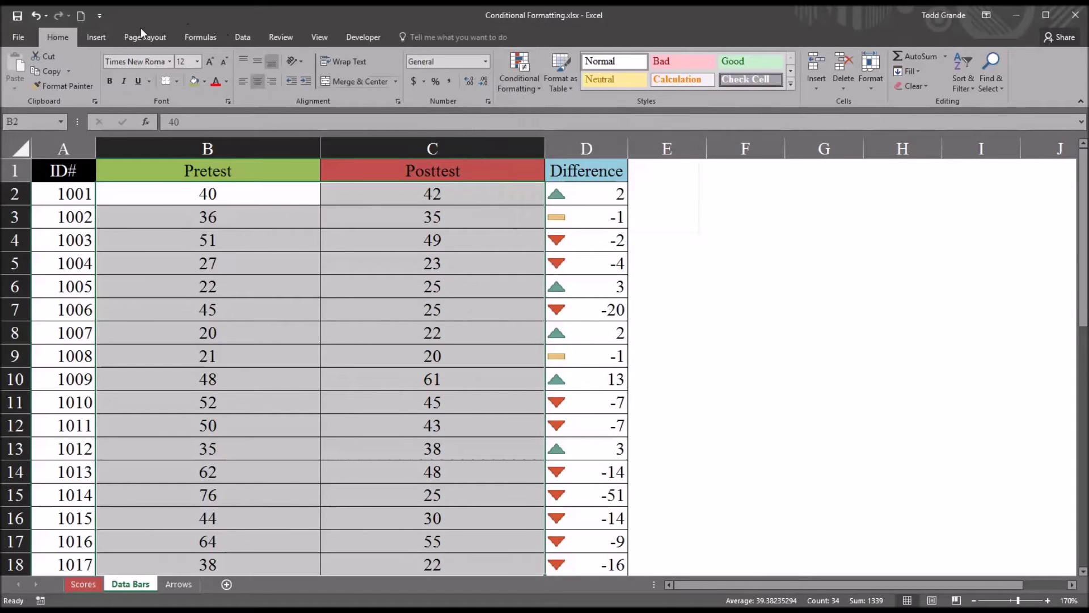
Step: Apply a single Blue Gradient Fill data bar rule across B2:C18
{"action": "left_click", "coordinate": [516, 84]}
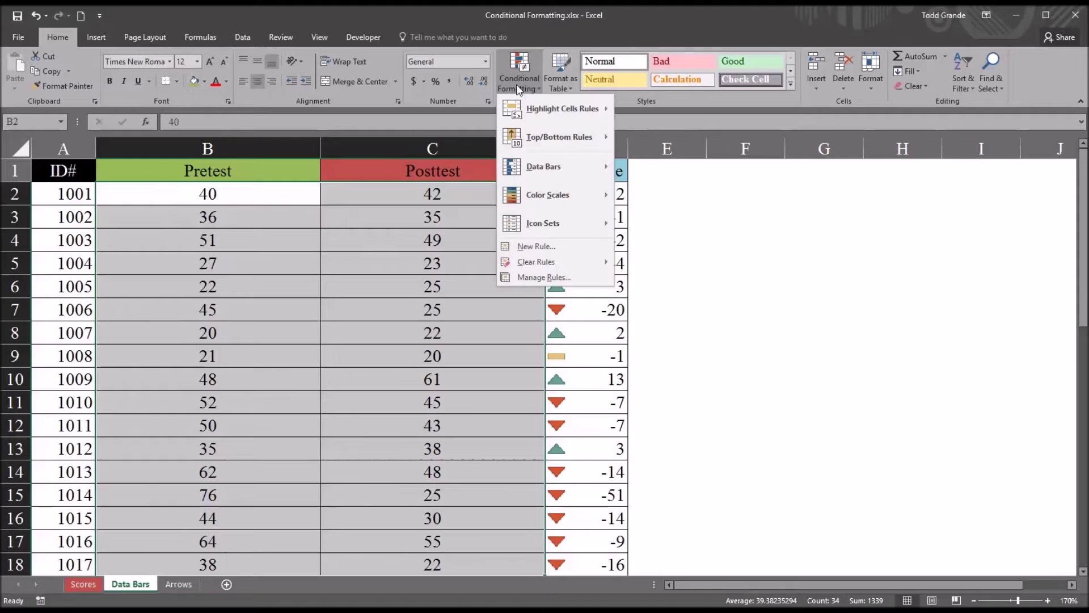
{"action": "mouse_move", "coordinate": [550, 167]}
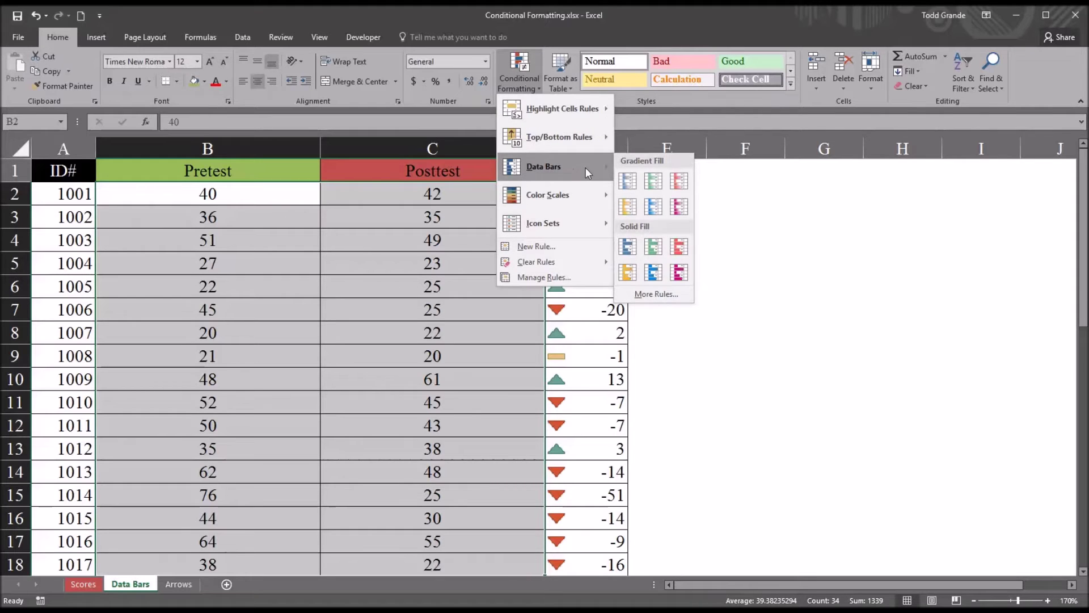
{"action": "left_click", "coordinate": [627, 182]}
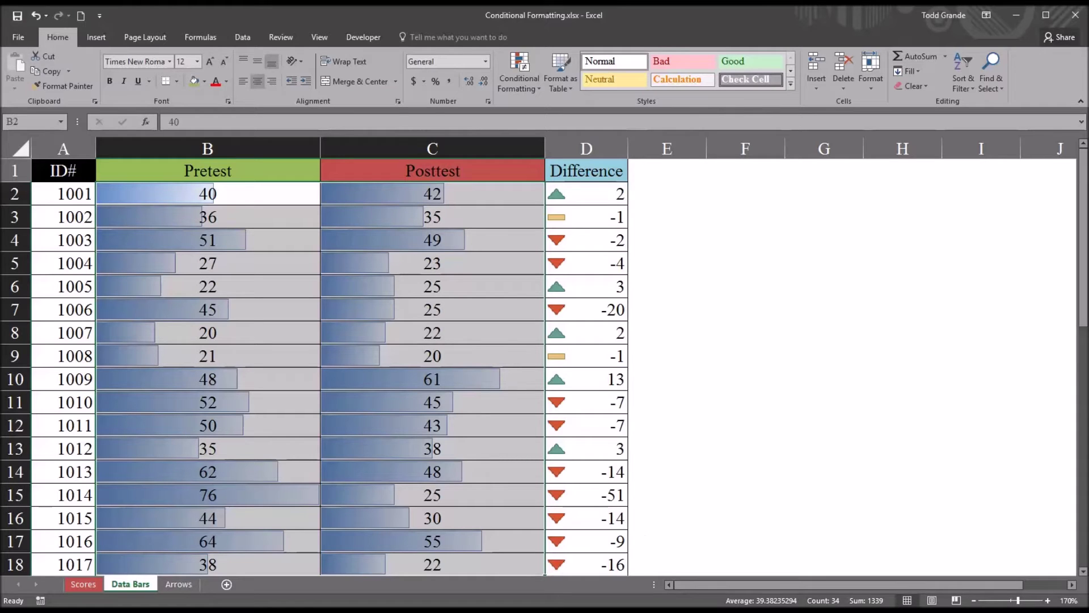
Step: Enter 76 in C15 and 15 in C10, then reselect B2:C18
{"action": "left_click", "coordinate": [438, 502]}
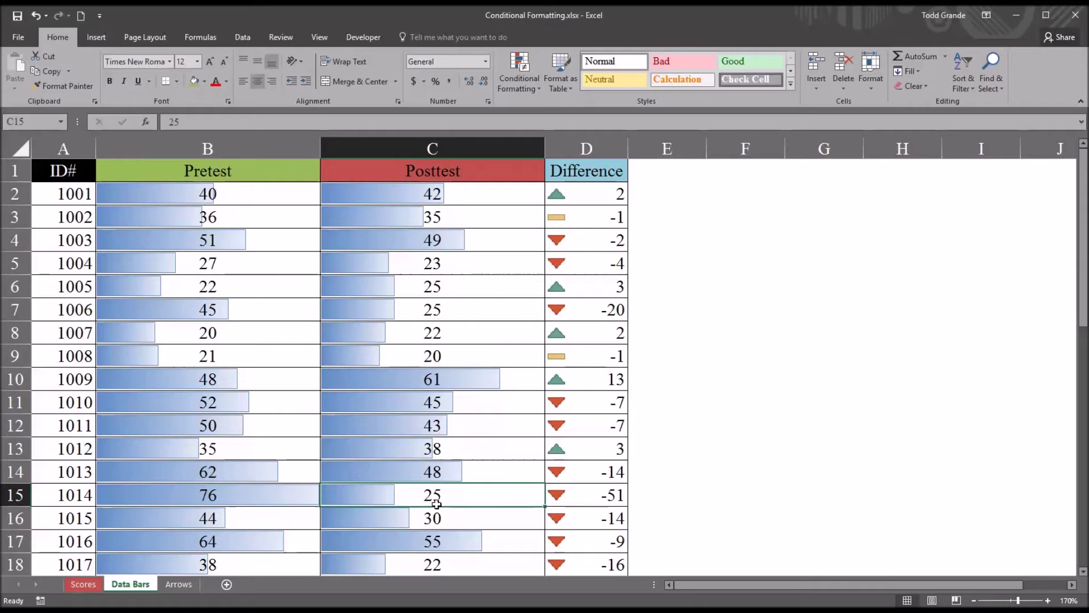
{"action": "type", "text": "7"}
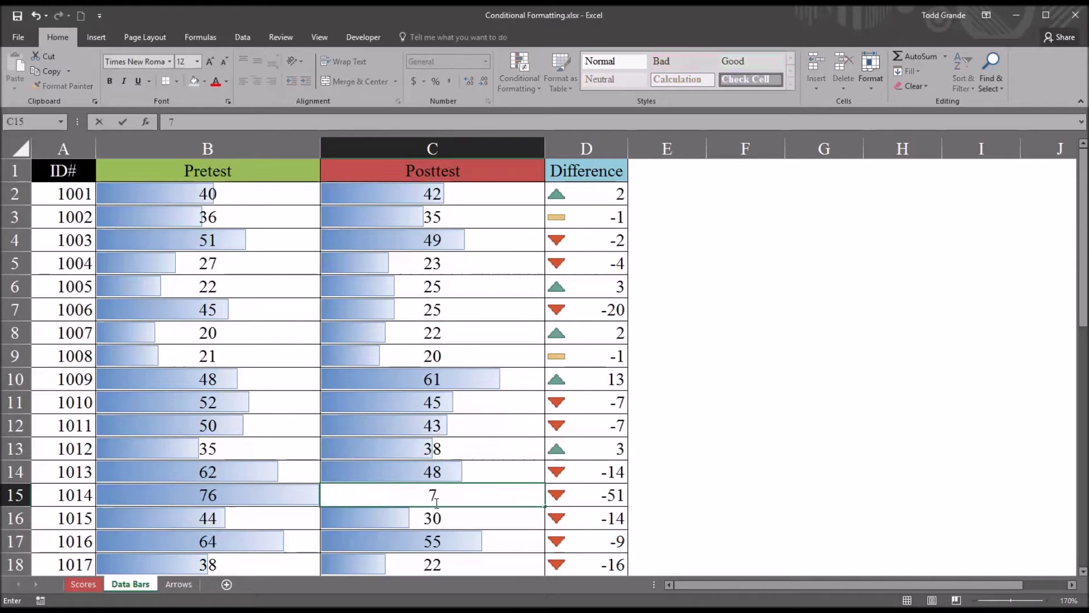
{"action": "type", "text": "6"}
{"action": "key", "text": "Return"}
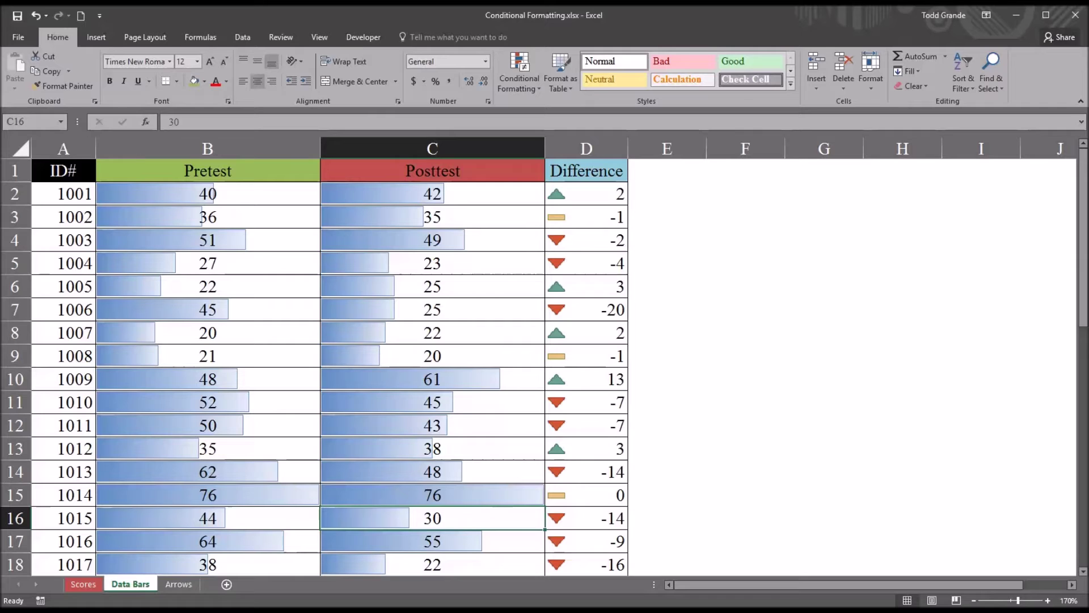
{"action": "left_click", "coordinate": [384, 381]}
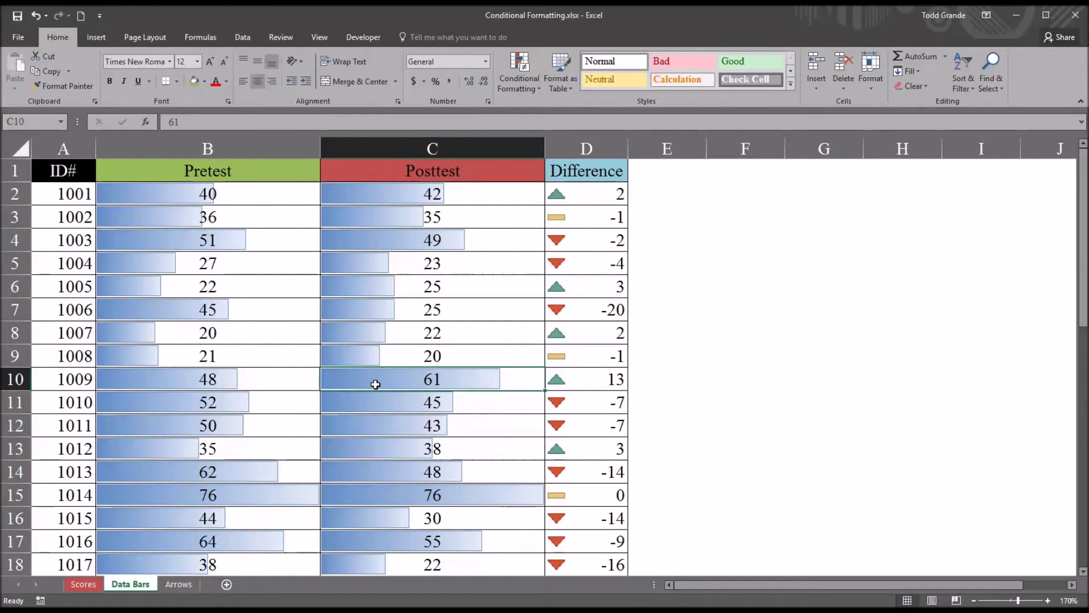
{"action": "type", "text": "15"}
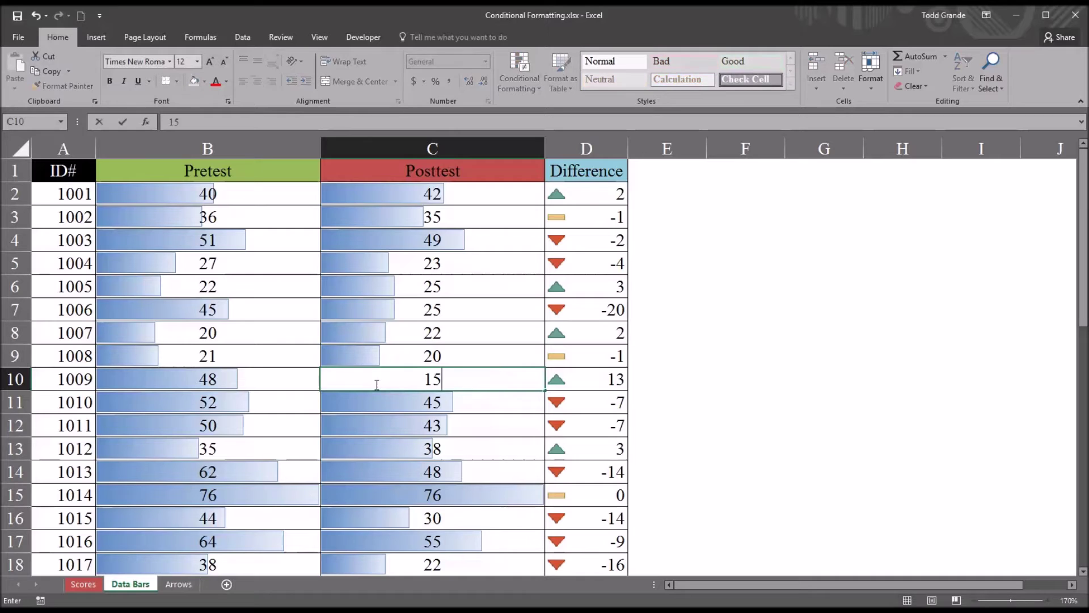
{"action": "key", "text": "Return"}
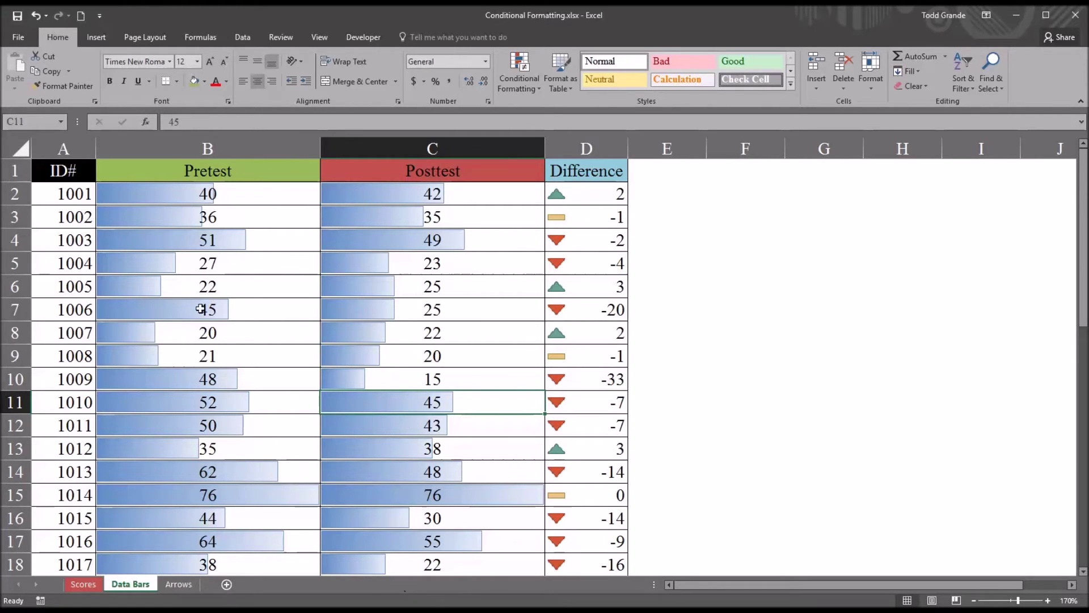
{"action": "mouse_move", "coordinate": [264, 199]}
{"action": "left_mouse_down"}
{"action": "mouse_move", "coordinate": [397, 244]}
{"action": "mouse_move", "coordinate": [466, 463]}
{"action": "mouse_move", "coordinate": [458, 564]}
{"action": "left_mouse_up"}
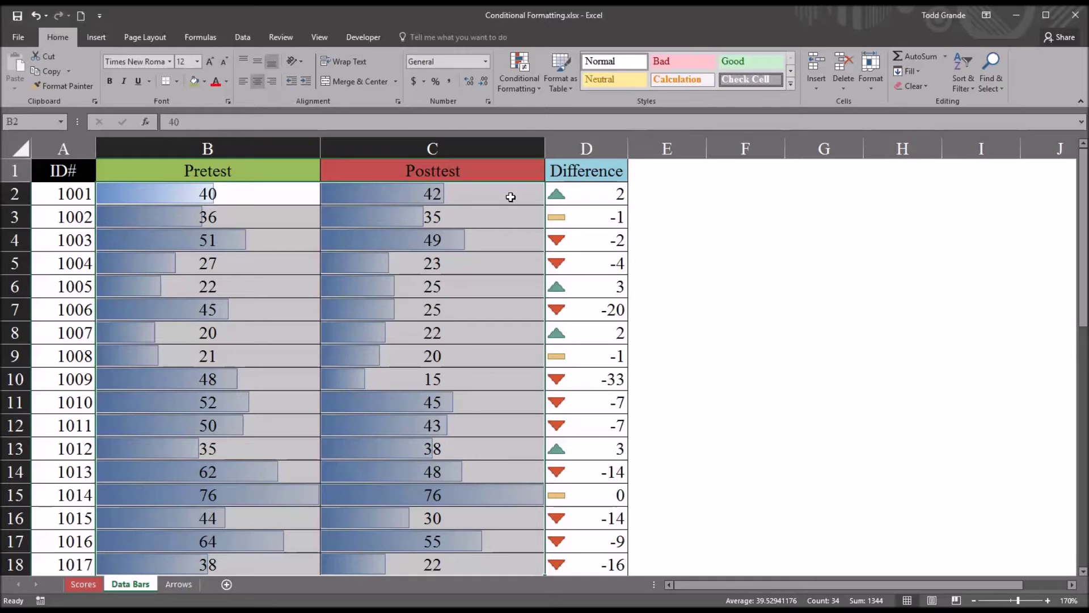
Step: Check the Rules Manager from an empty cell and from C2, finding the shared B2:C18 data bar rule
{"action": "left_click", "coordinate": [644, 190]}
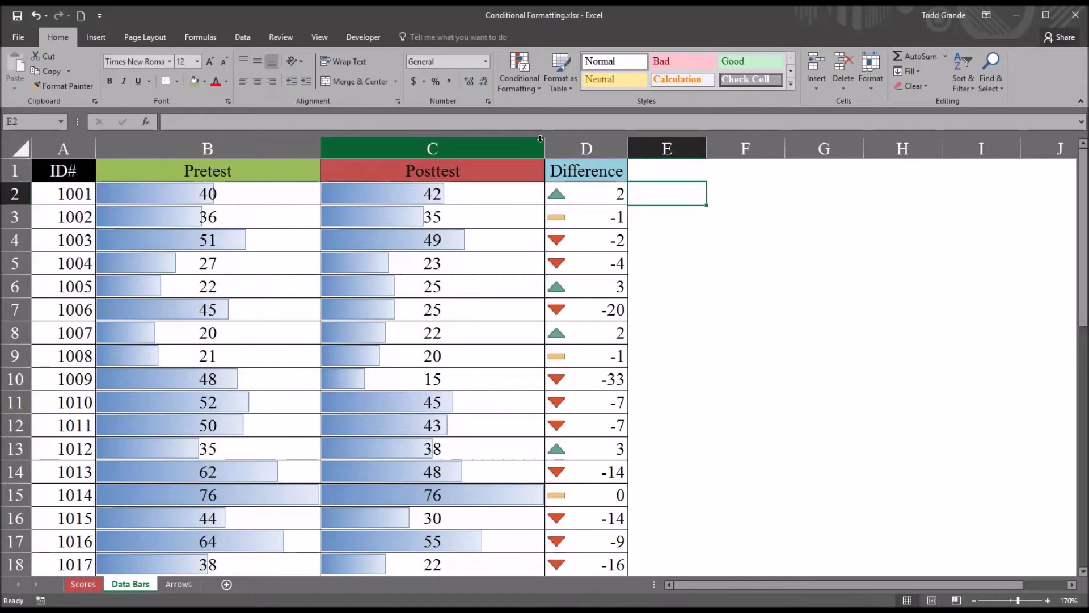
{"action": "left_click", "coordinate": [515, 88]}
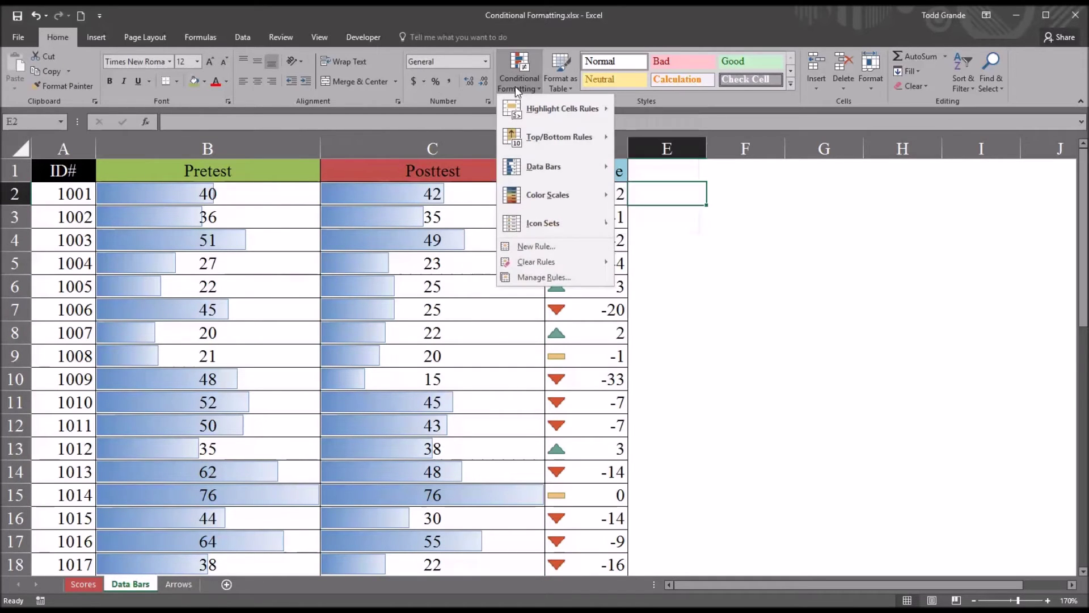
{"action": "left_click", "coordinate": [545, 276]}
{"action": "left_click_drag", "start_coordinate": [636, 131], "coordinate": [678, 261]}
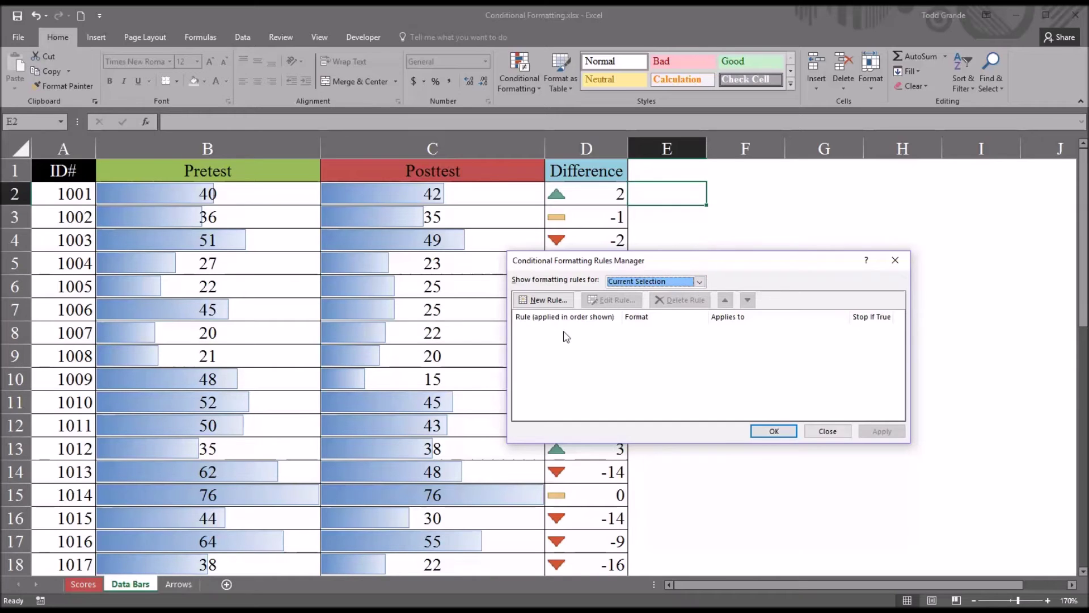
{"action": "left_click", "coordinate": [826, 430]}
{"action": "left_click", "coordinate": [480, 196]}
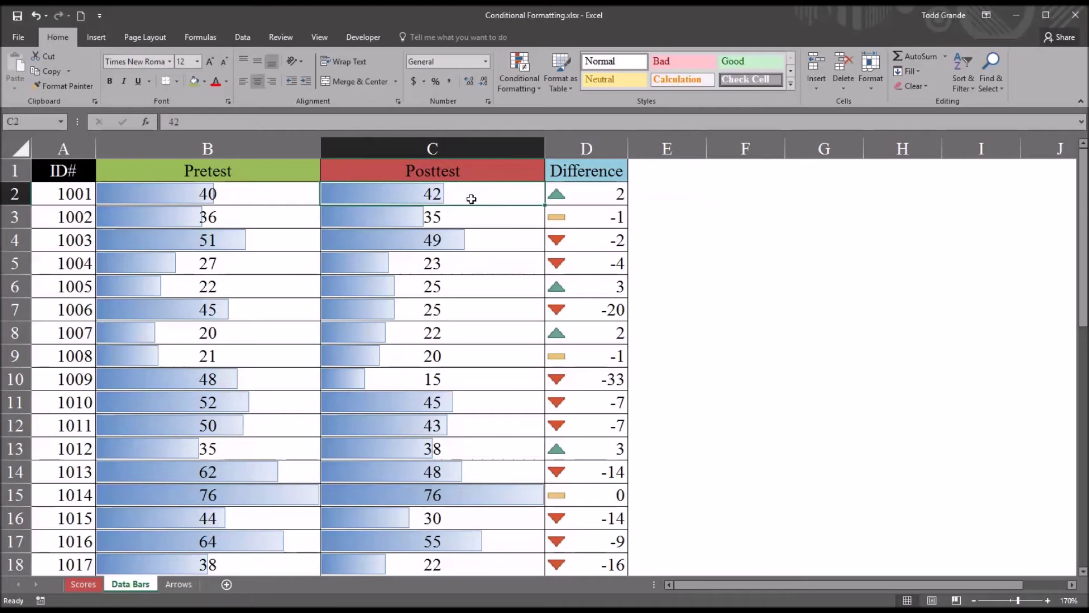
{"action": "left_click", "coordinate": [512, 83]}
{"action": "left_click", "coordinate": [554, 277]}
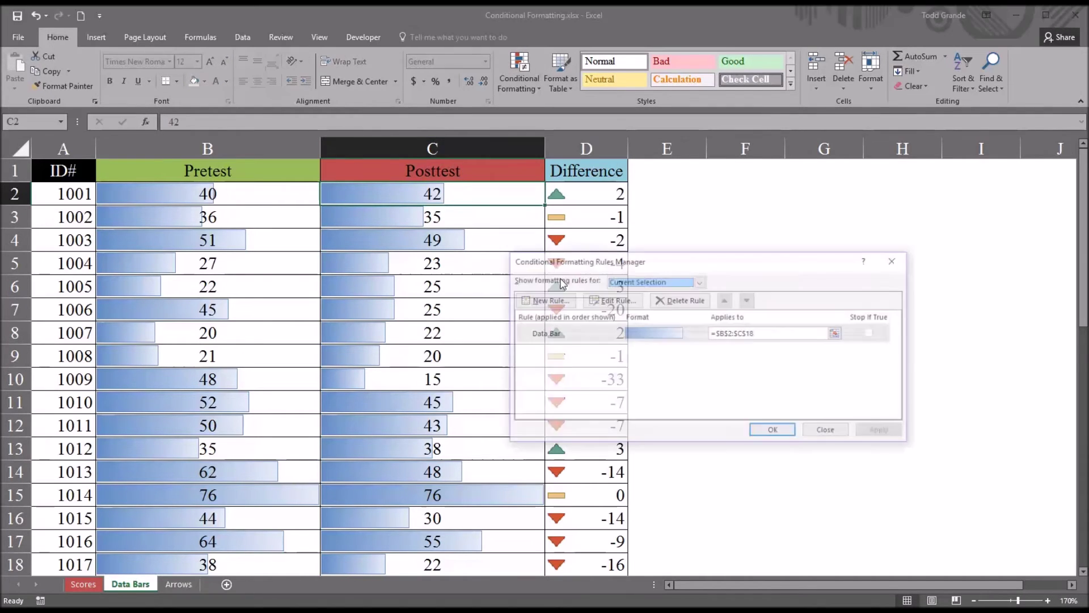
{"action": "left_click", "coordinate": [828, 431]}
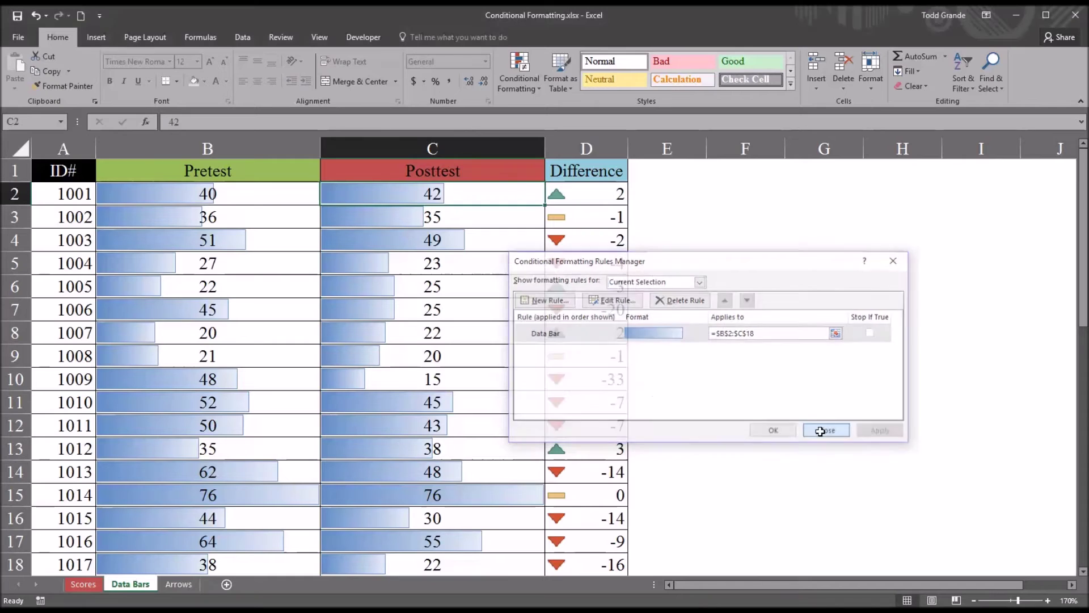
Step: List rules for This Worksheet and open the Data Bar rule for editing
{"action": "left_click", "coordinate": [732, 176]}
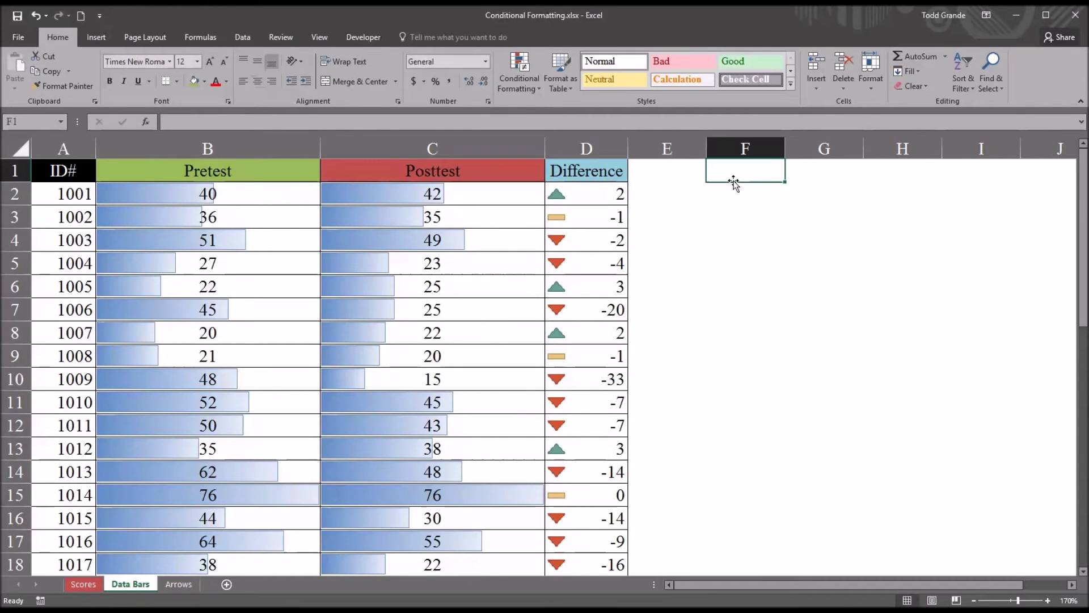
{"action": "left_click", "coordinate": [522, 86]}
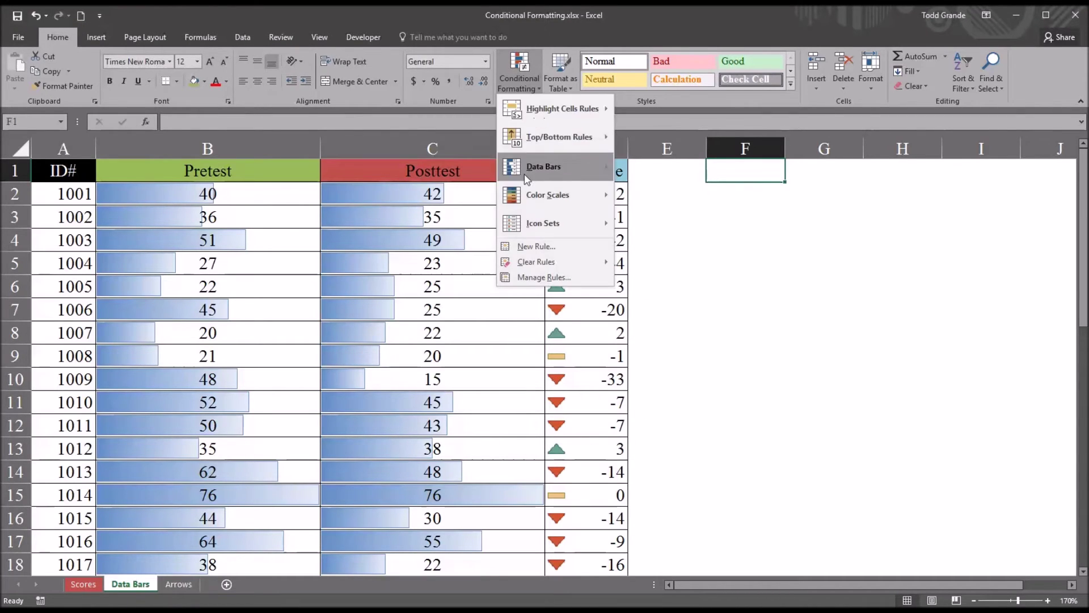
{"action": "mouse_move", "coordinate": [530, 182]}
{"action": "left_click", "coordinate": [536, 278]}
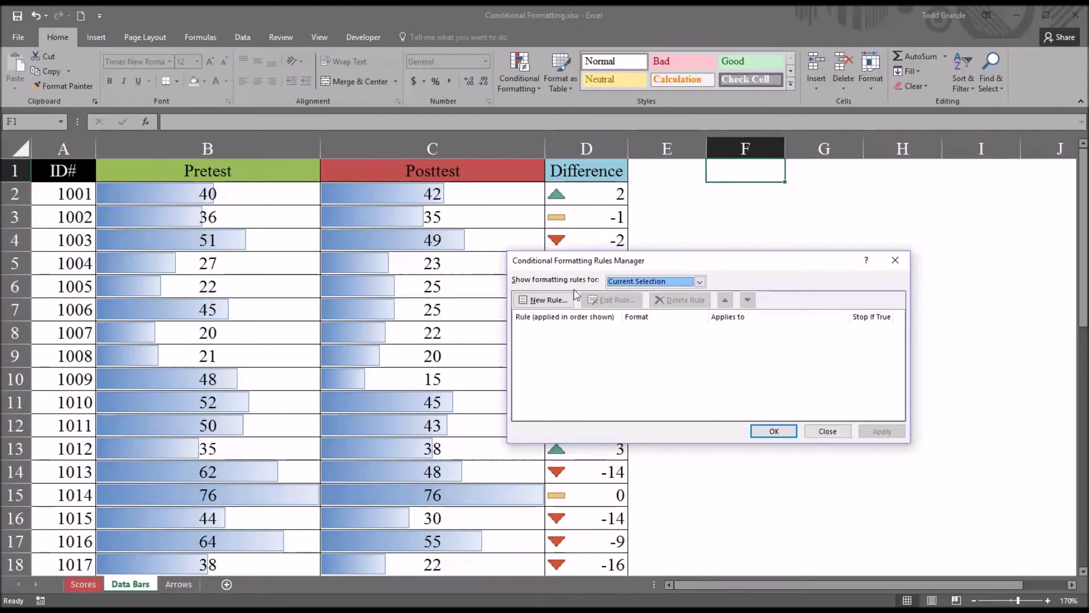
{"action": "left_click", "coordinate": [700, 283]}
{"action": "left_click", "coordinate": [683, 303]}
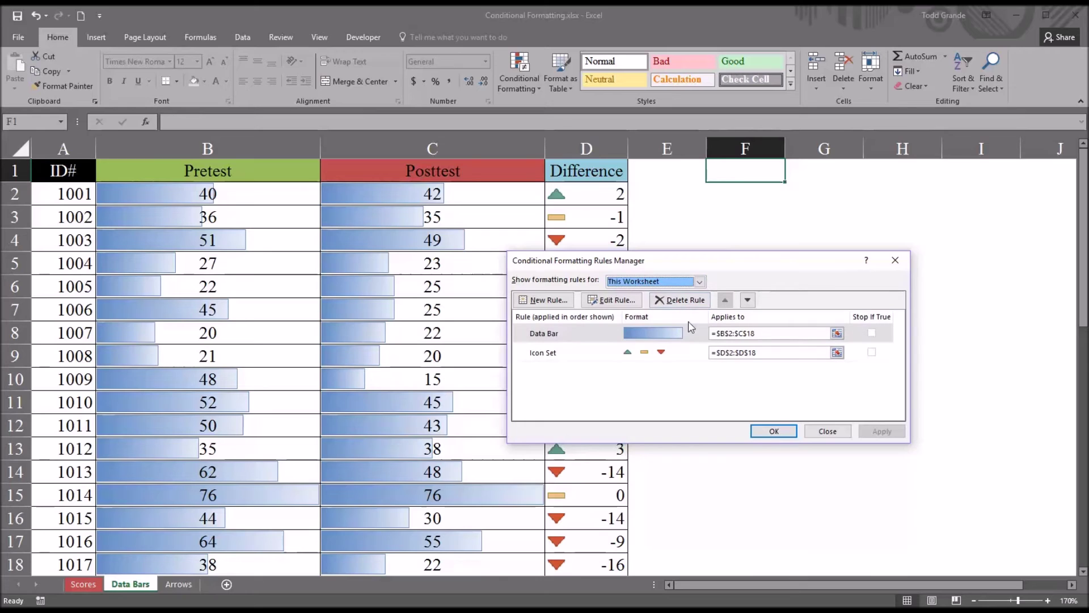
{"action": "left_click", "coordinate": [588, 358]}
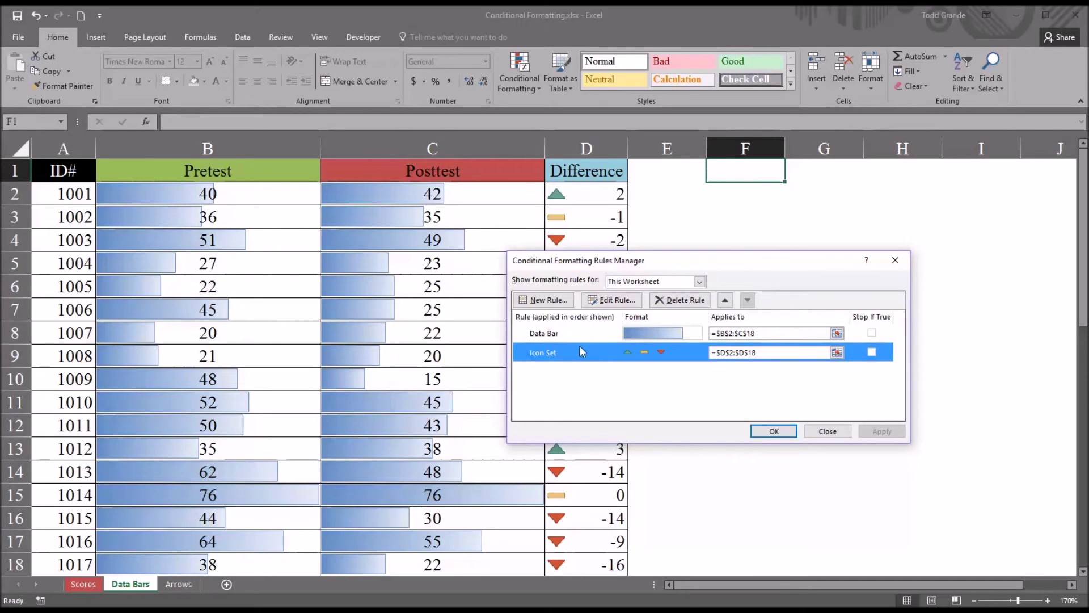
{"action": "left_click", "coordinate": [587, 333]}
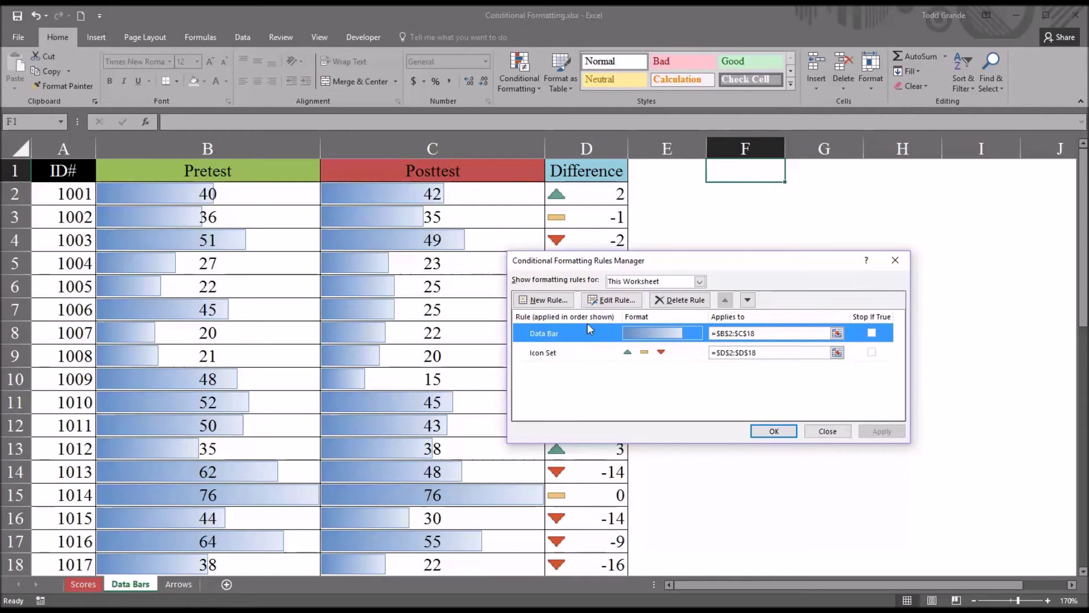
{"action": "left_click", "coordinate": [607, 301]}
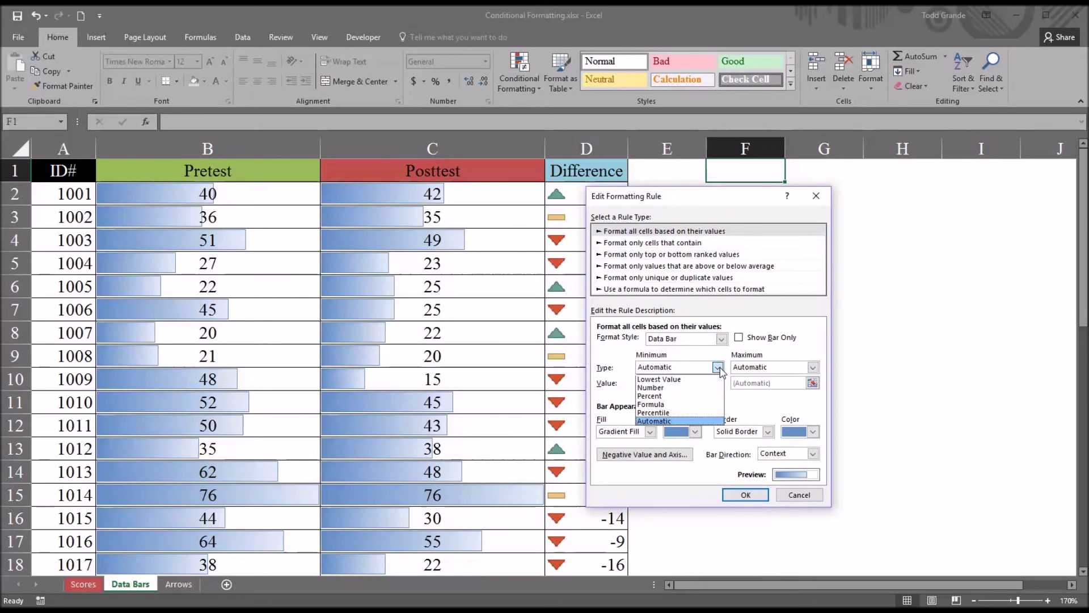
Step: Keep the data bar minimum and maximum both at Automatic
{"action": "left_click", "coordinate": [719, 368]}
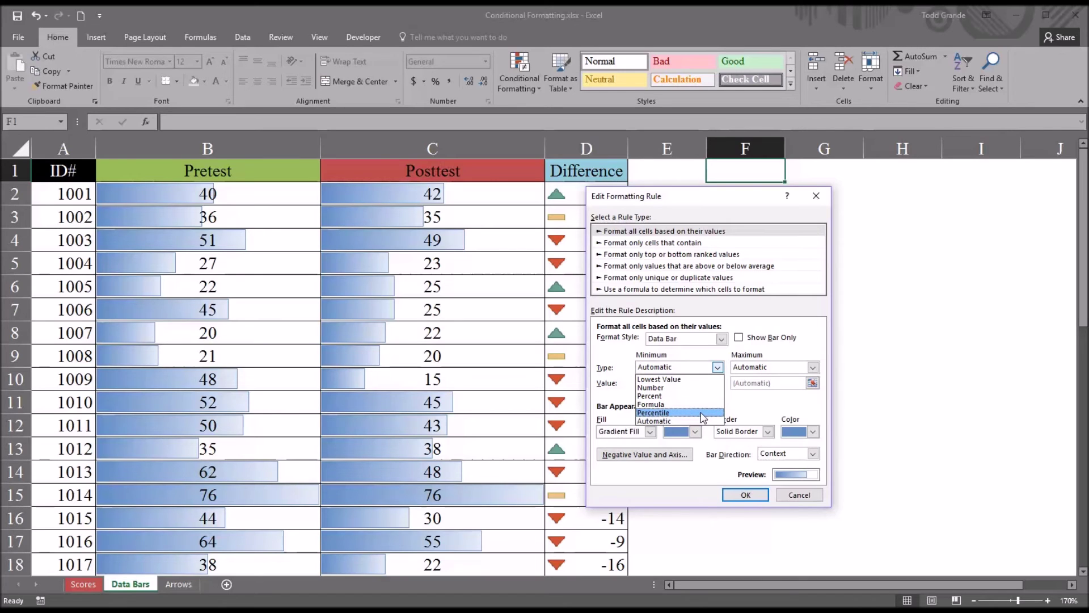
{"action": "left_click", "coordinate": [757, 404]}
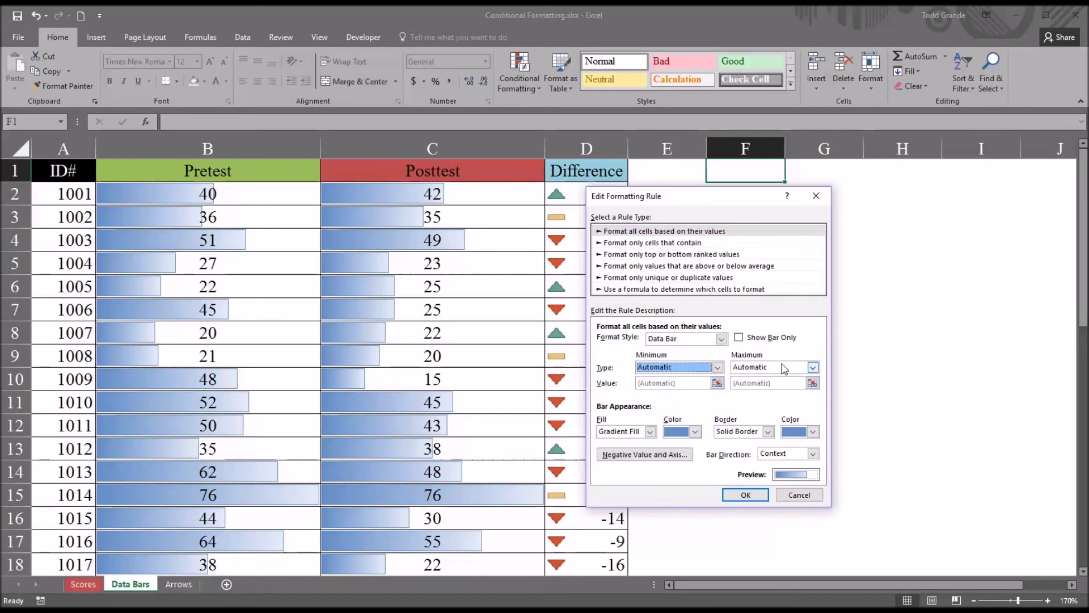
{"action": "left_click", "coordinate": [813, 368]}
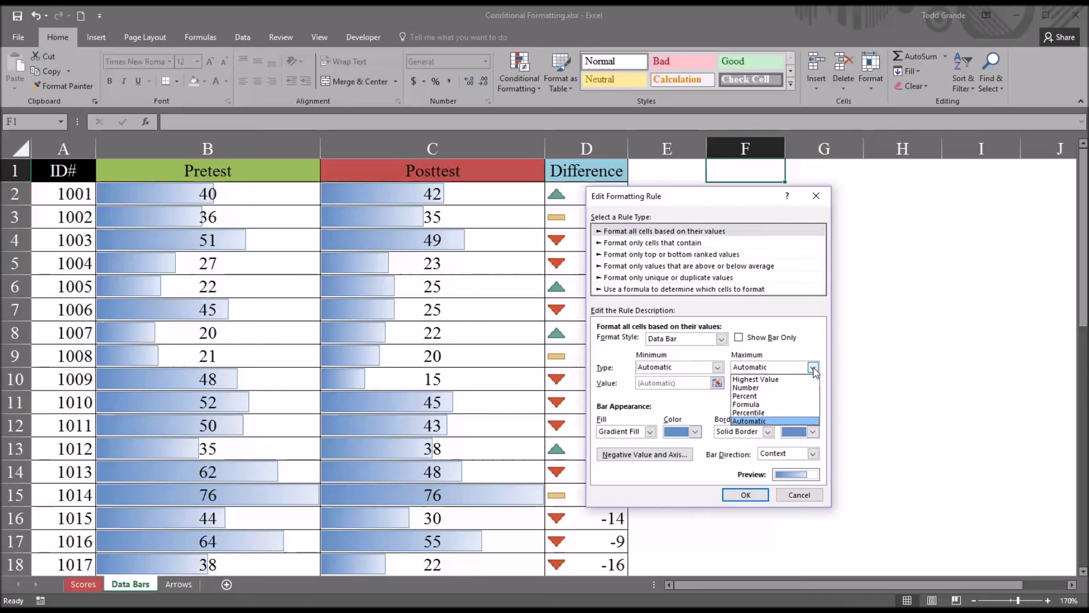
{"action": "left_click", "coordinate": [808, 365]}
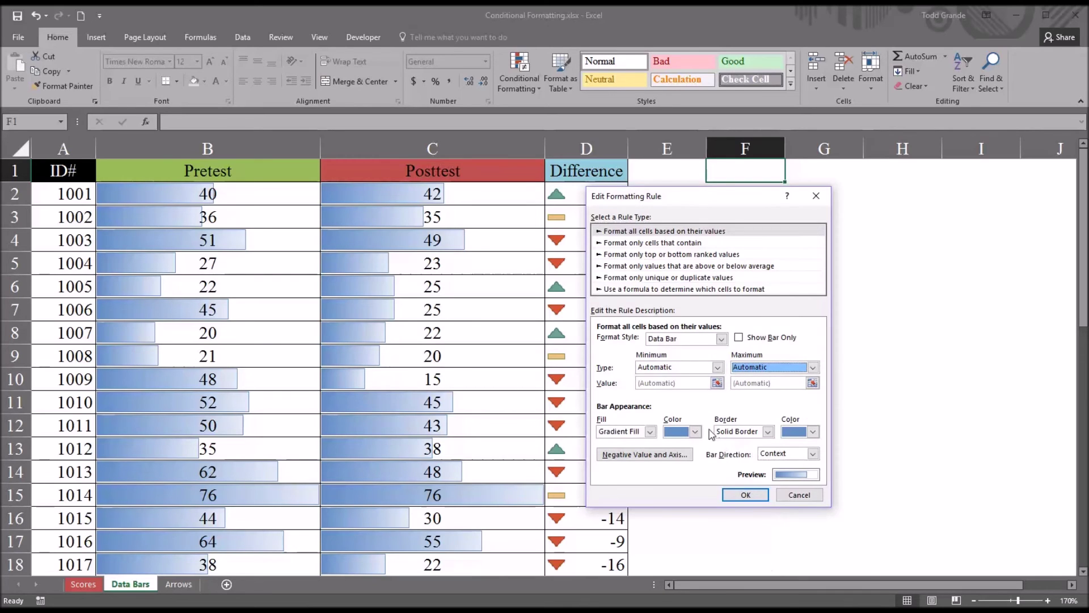
Step: Give the bars an orange solid border, apply and close, then reselect B2:C18
{"action": "left_click", "coordinate": [767, 433]}
{"action": "left_click", "coordinate": [767, 432]}
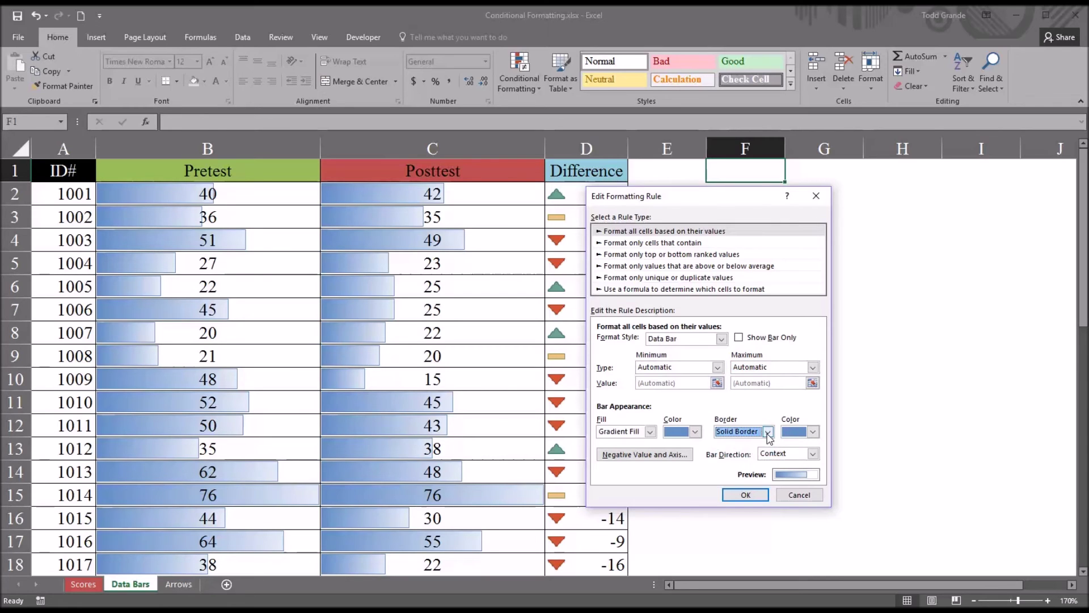
{"action": "left_click", "coordinate": [767, 433]}
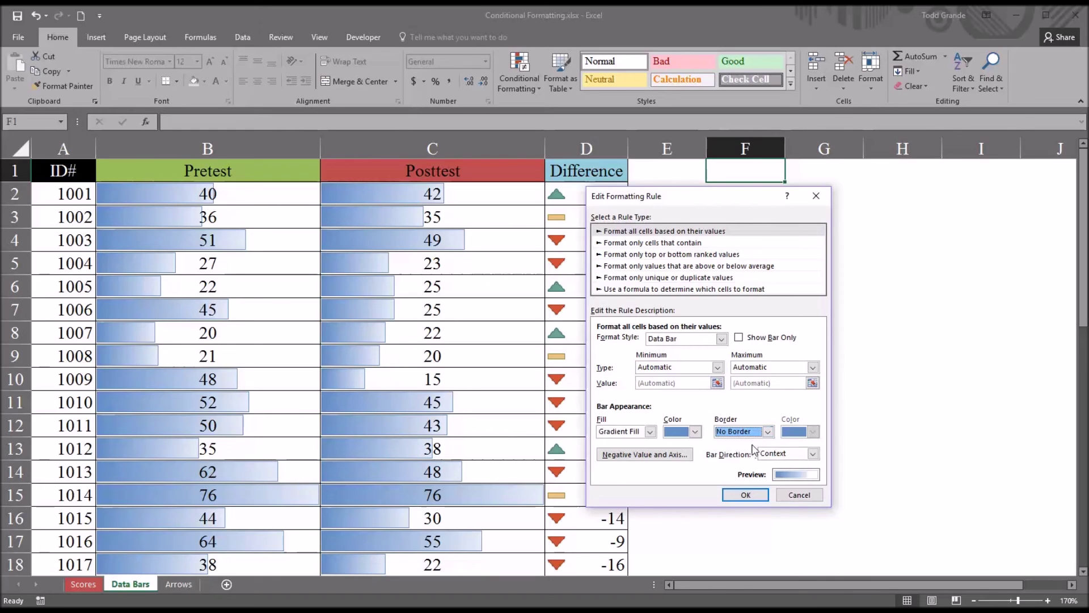
{"action": "left_click", "coordinate": [754, 452]}
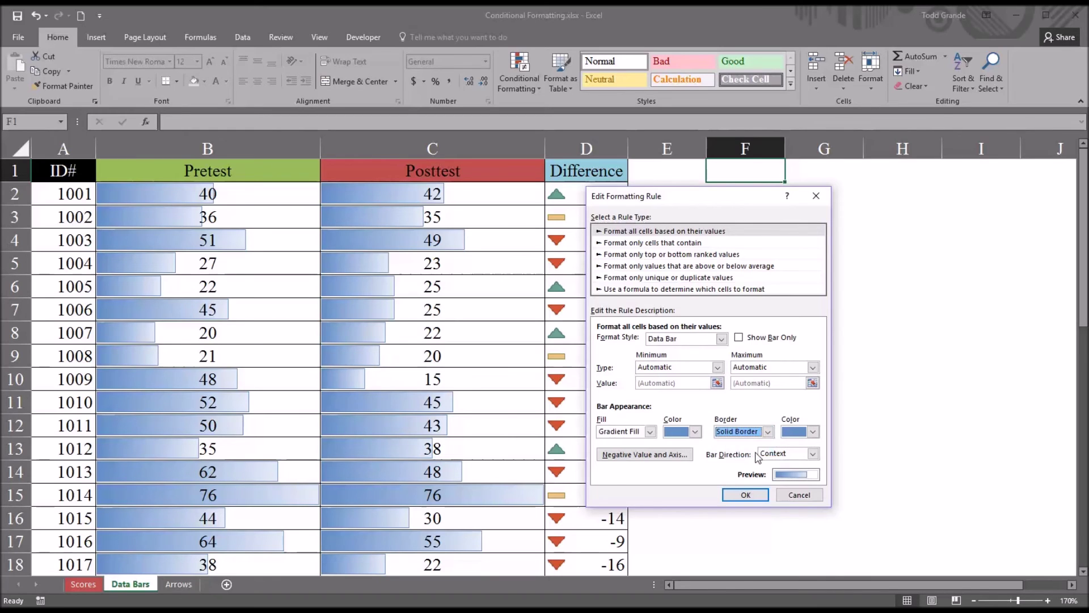
{"action": "left_click", "coordinate": [813, 433]}
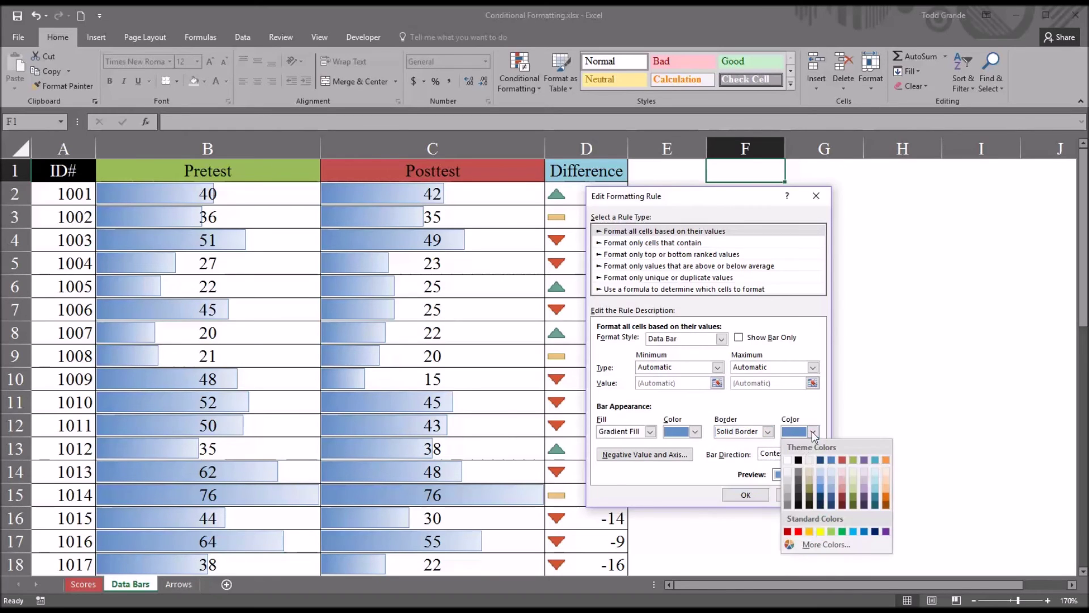
{"action": "left_click", "coordinate": [886, 460]}
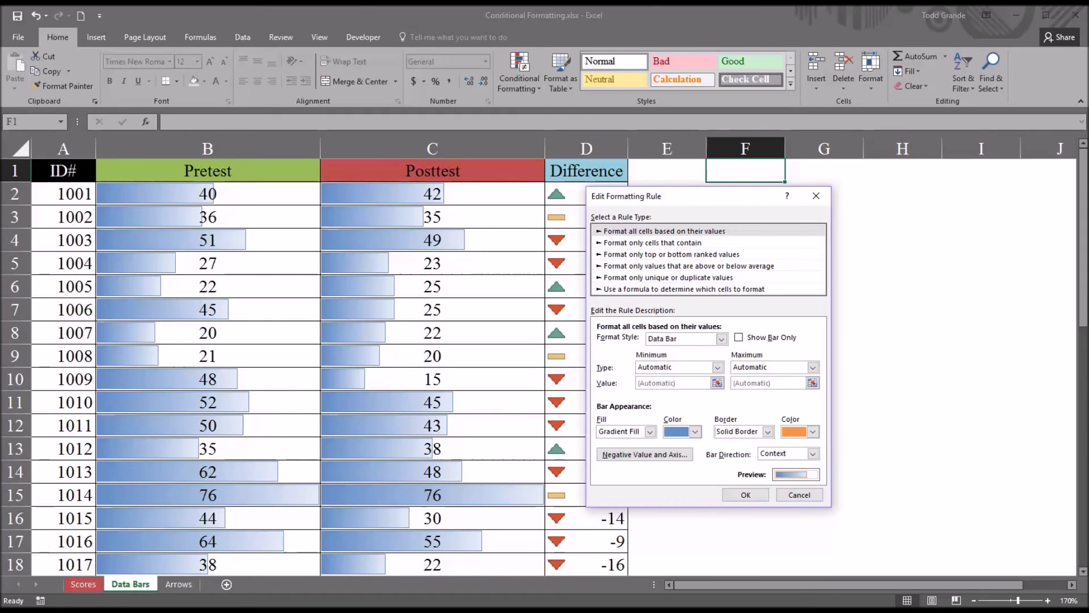
{"action": "left_click", "coordinate": [744, 495]}
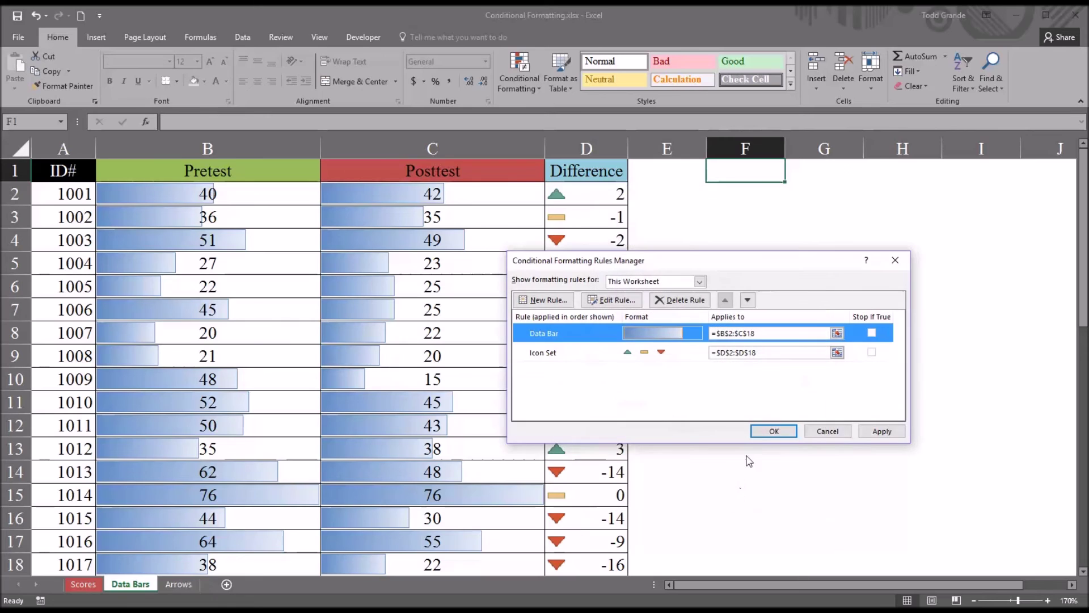
{"action": "left_click", "coordinate": [880, 431]}
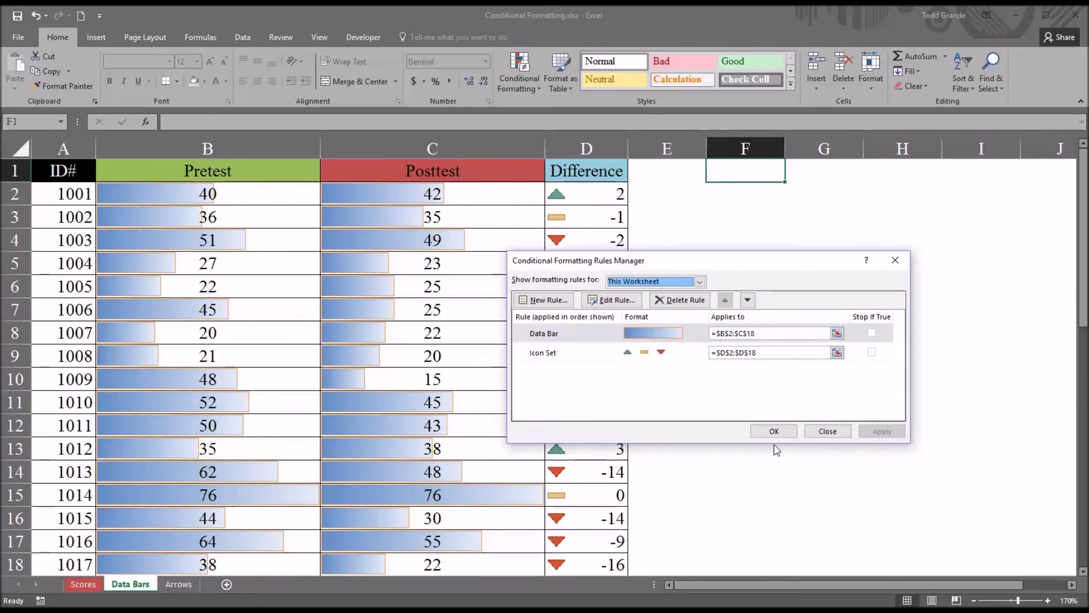
{"action": "left_click", "coordinate": [768, 431]}
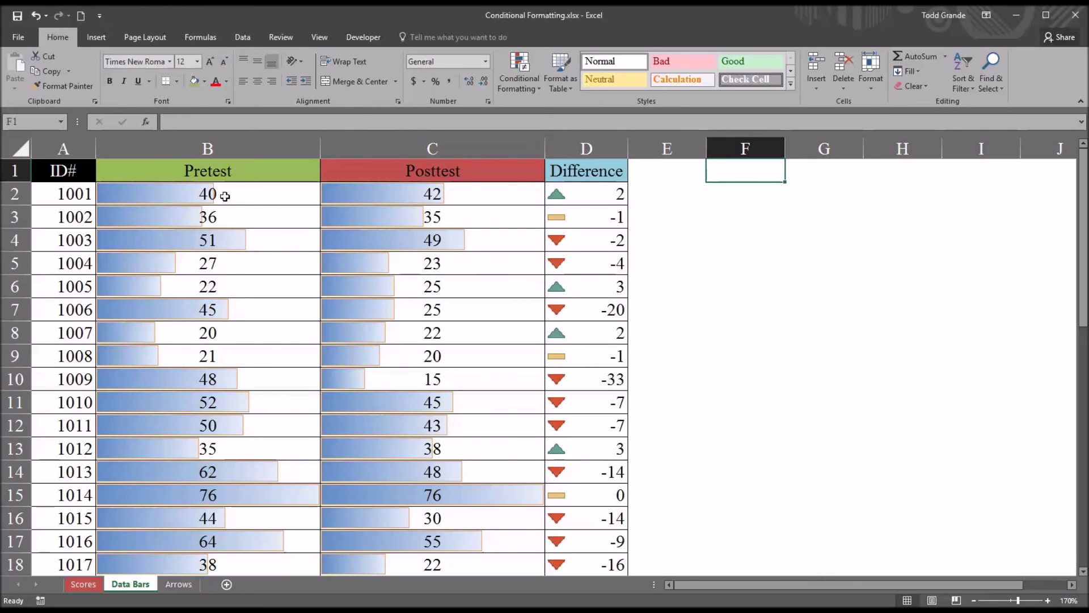
{"action": "left_click_drag", "start_coordinate": [225, 196], "coordinate": [400, 565]}
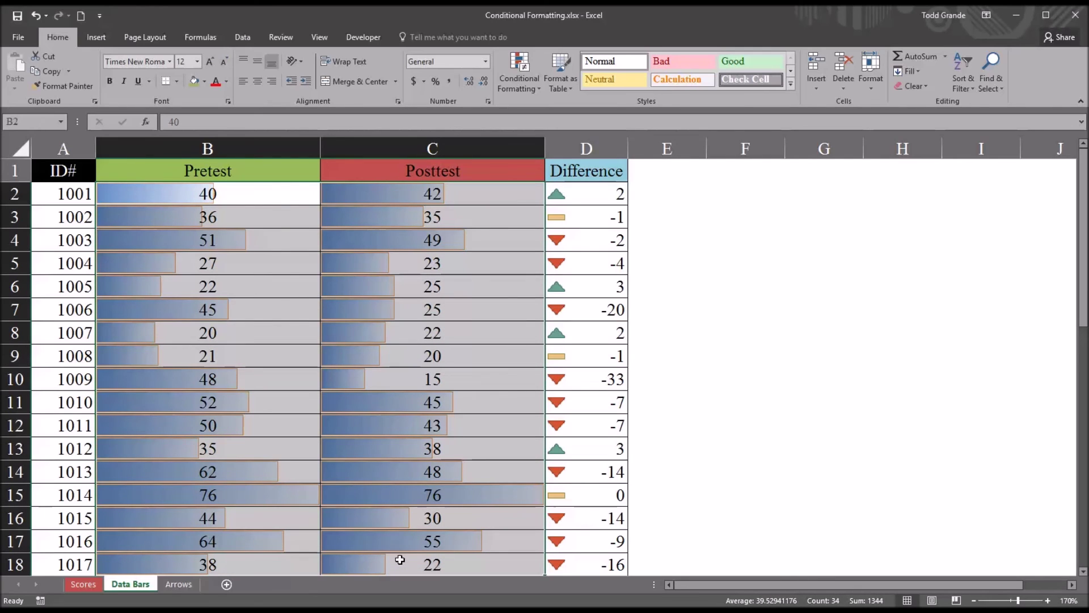
Step: Enable Show Bar Only in the shared Data Bar rule from C2, then apply and close
{"action": "left_click", "coordinate": [476, 198]}
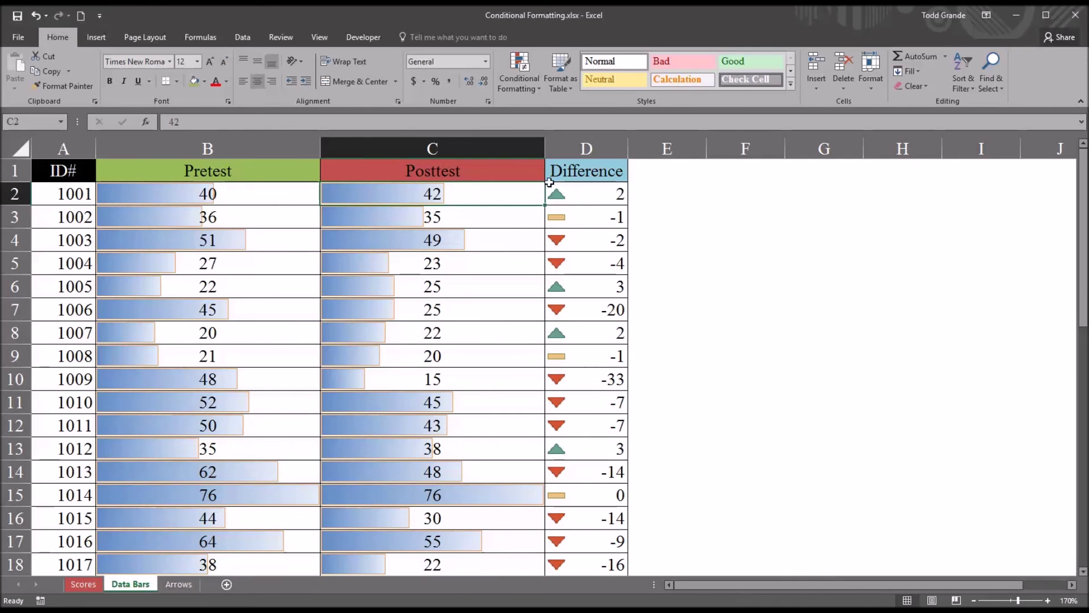
{"action": "left_click", "coordinate": [519, 86]}
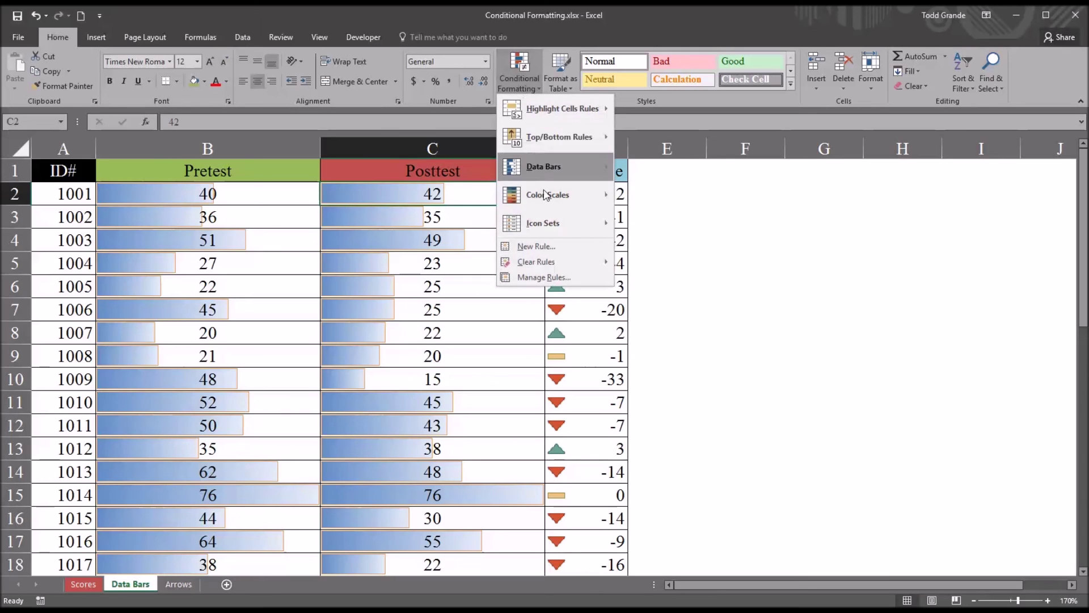
{"action": "left_click", "coordinate": [550, 278]}
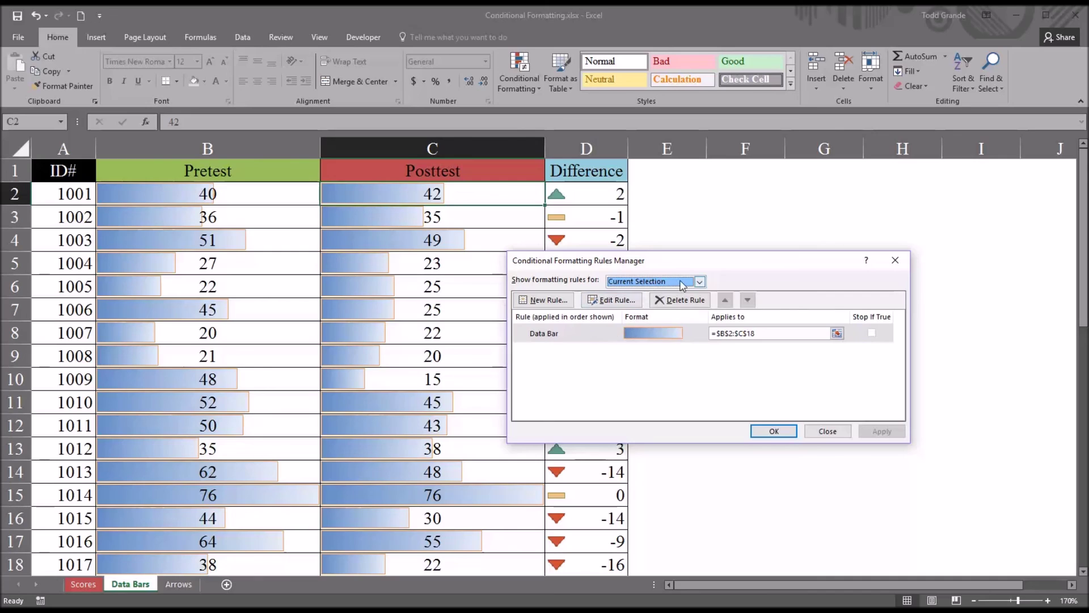
{"action": "left_click", "coordinate": [700, 282]}
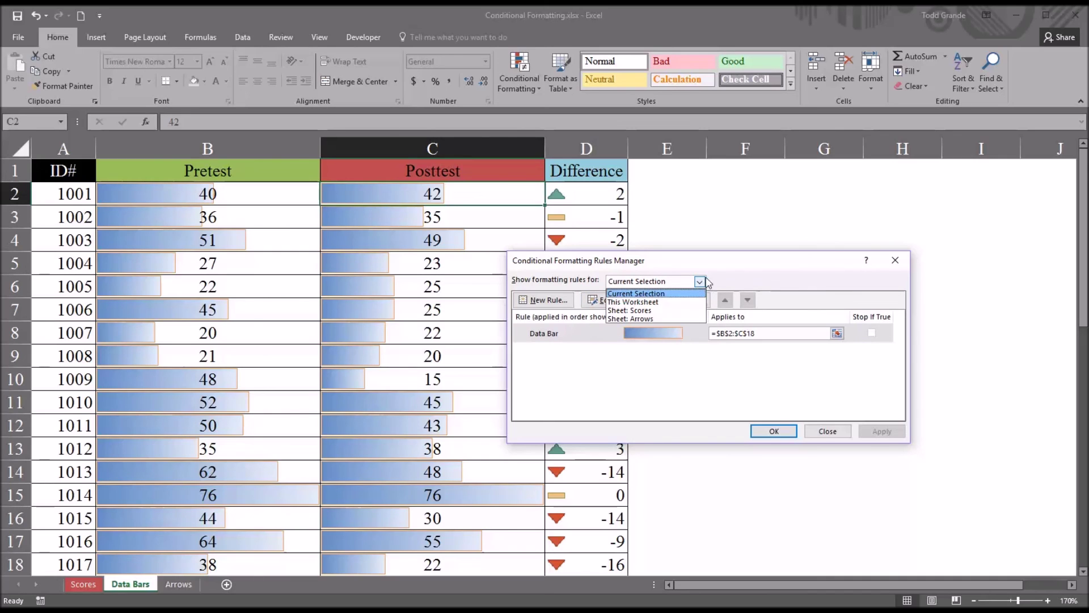
{"action": "left_click", "coordinate": [709, 280]}
{"action": "left_click", "coordinate": [595, 339]}
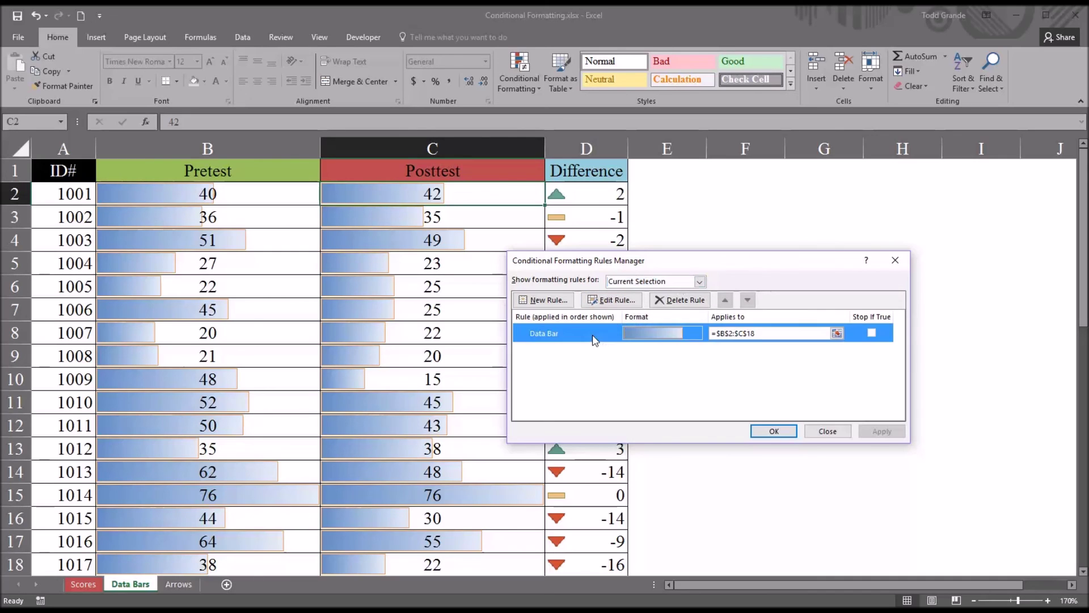
{"action": "left_click", "coordinate": [611, 305]}
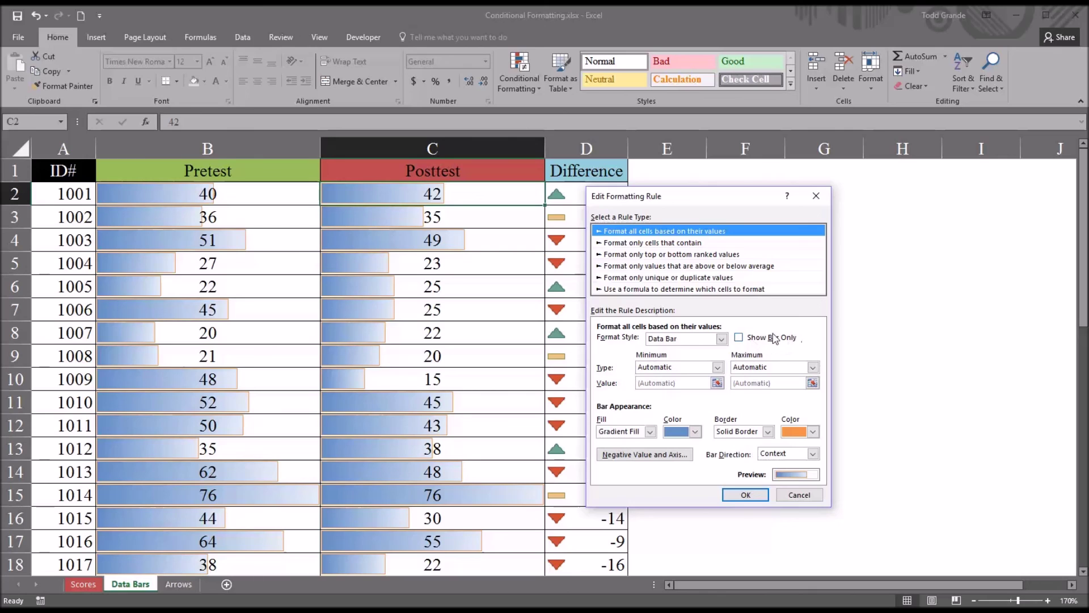
{"action": "left_click", "coordinate": [739, 338]}
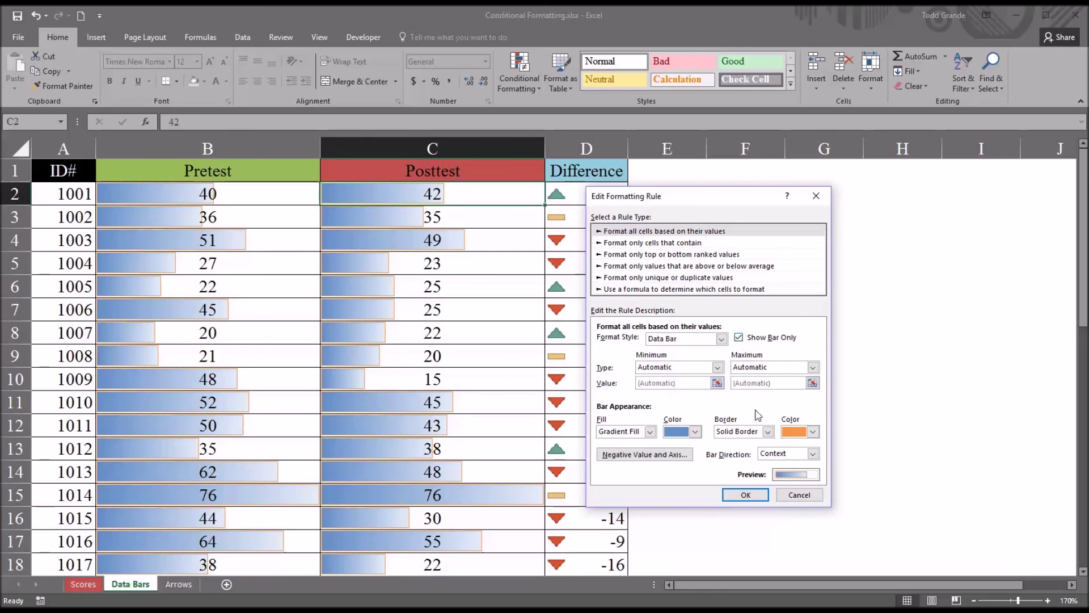
{"action": "left_click", "coordinate": [745, 495]}
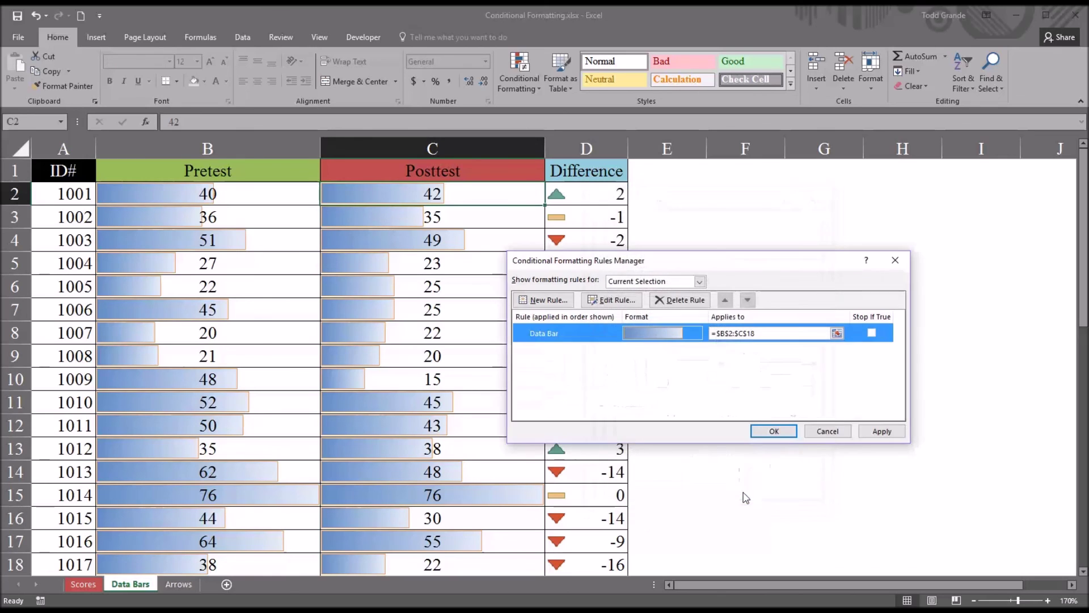
{"action": "left_click", "coordinate": [880, 432]}
{"action": "left_click", "coordinate": [774, 431]}
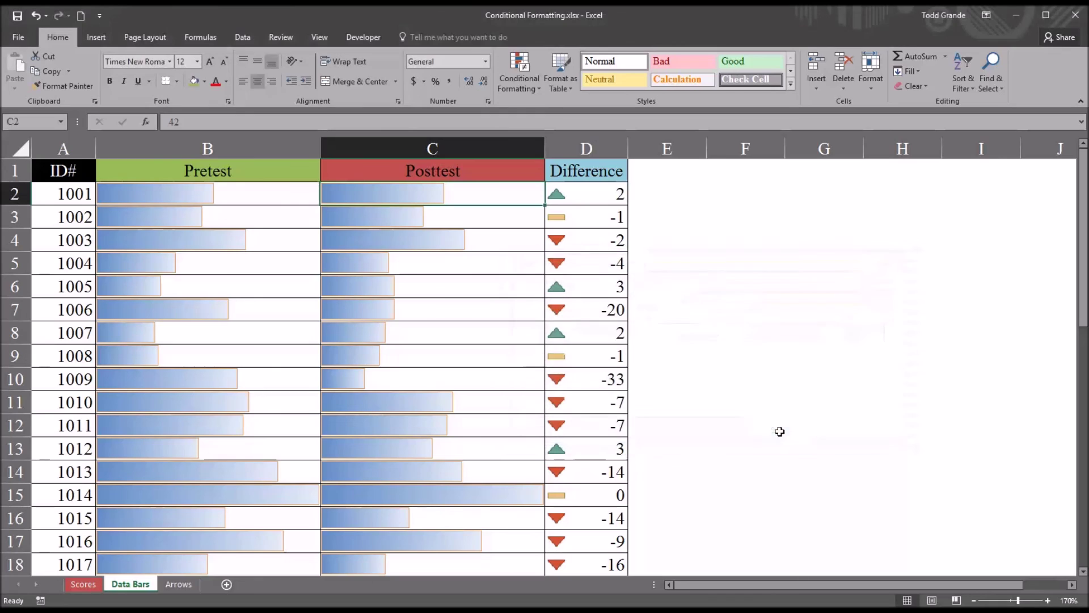